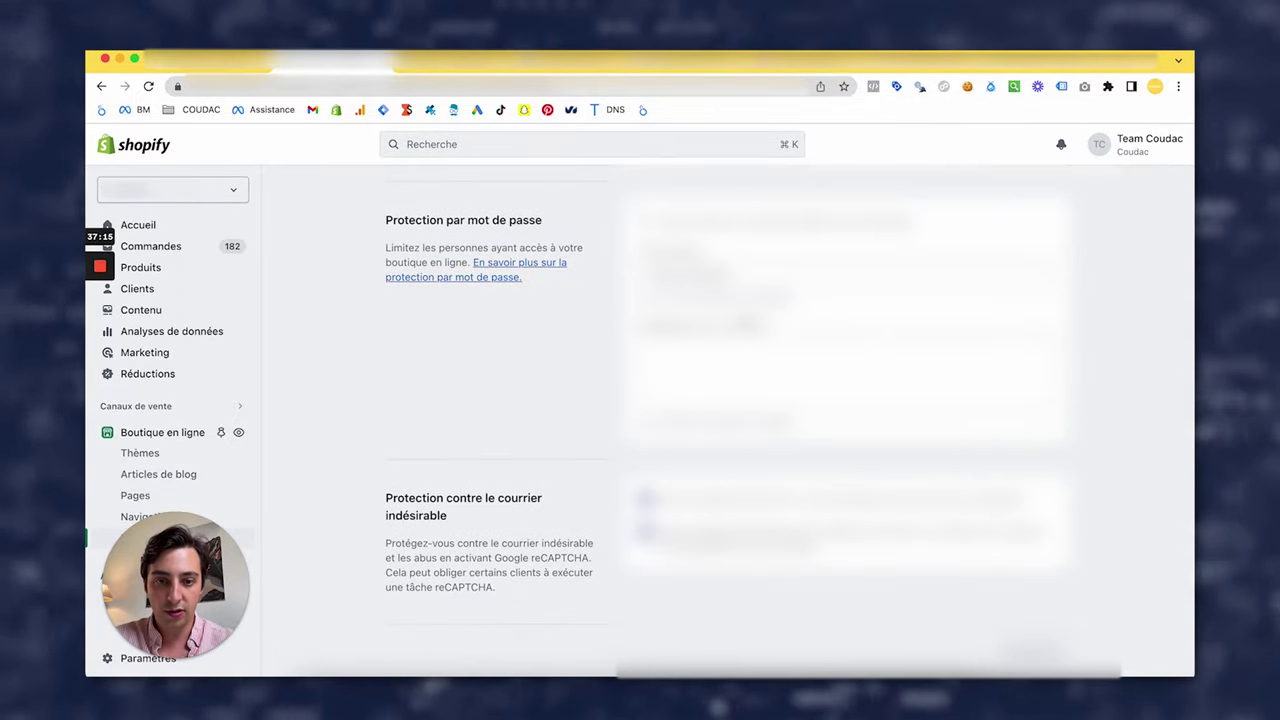
- Connect Tag Assistant to the website to preview the web container GTM-P2VCRWL
scroll(640, 420, up, 20)
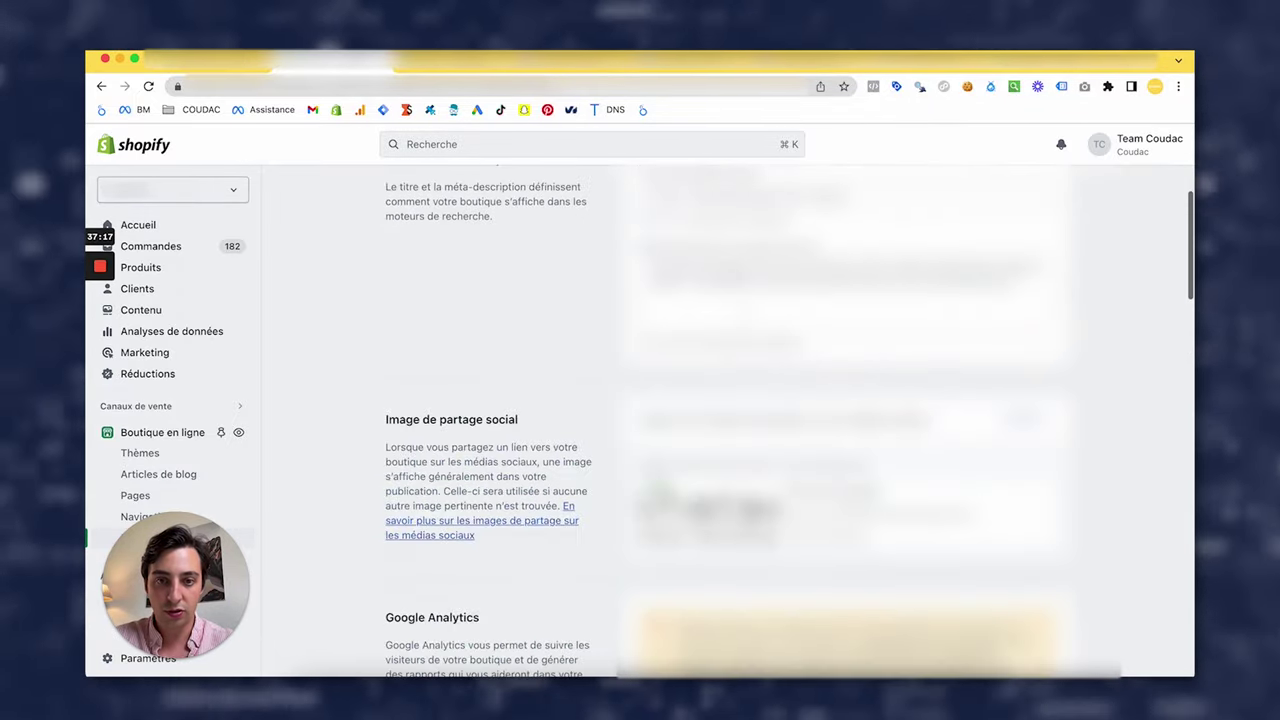
scroll(640, 420, up, 2)
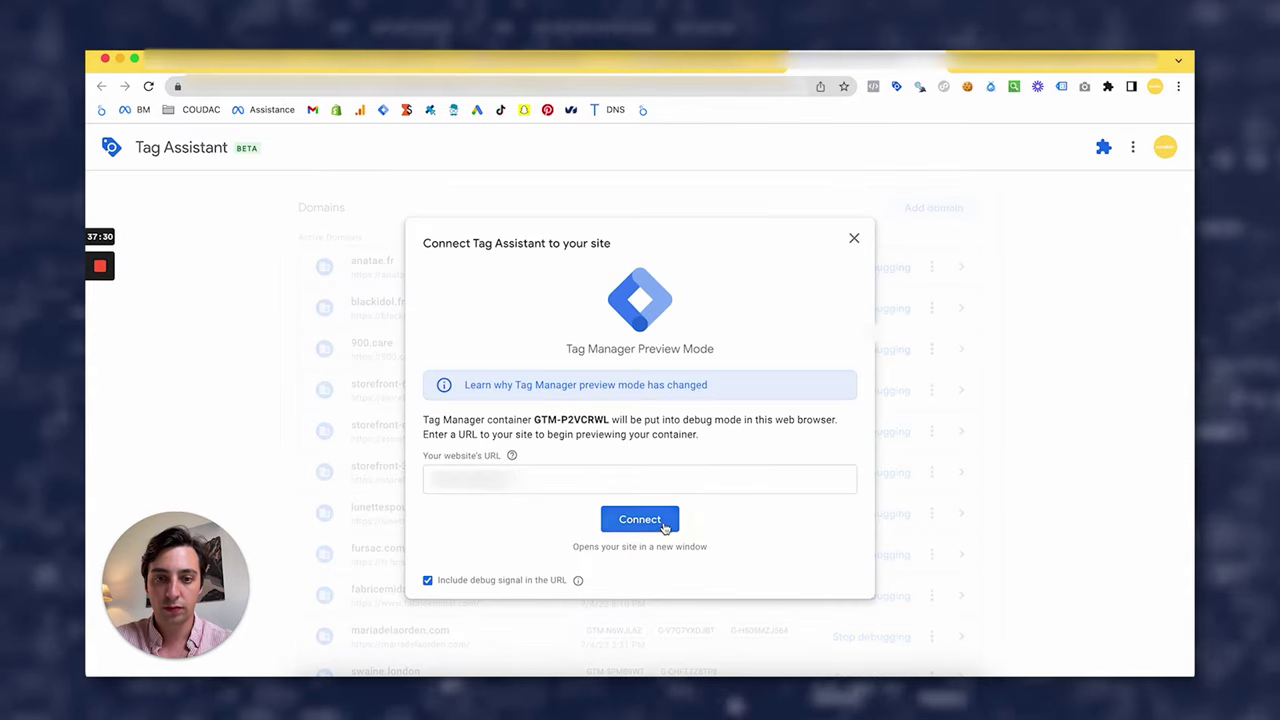
click(640, 519)
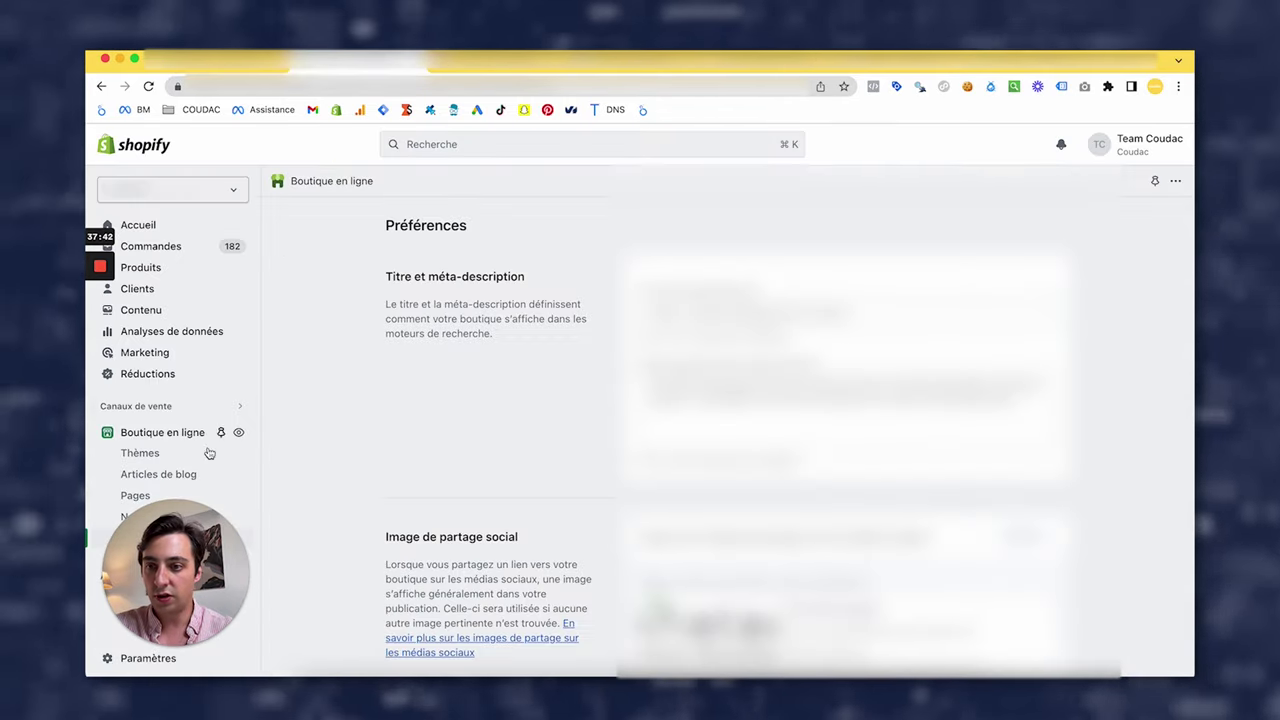
- Switch to the Shopify admin and open the code editor of the online store's live theme
drag(176, 549, 356, 549)
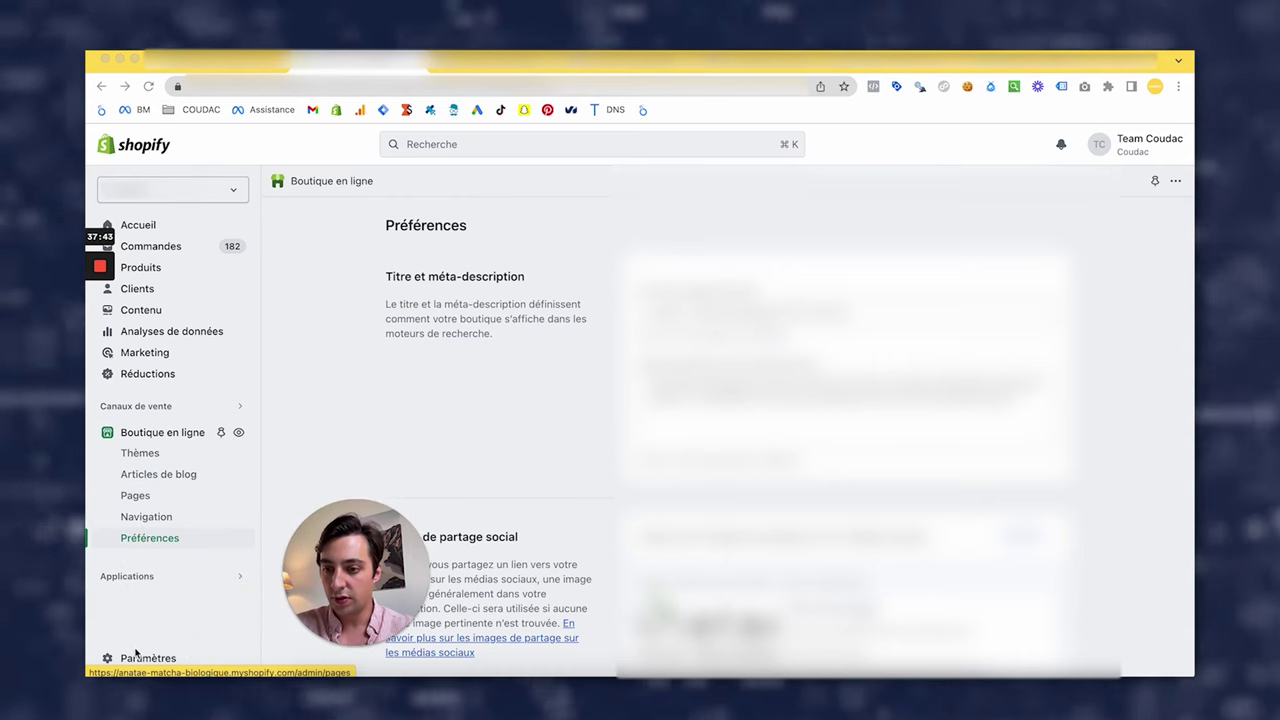
click(134, 580)
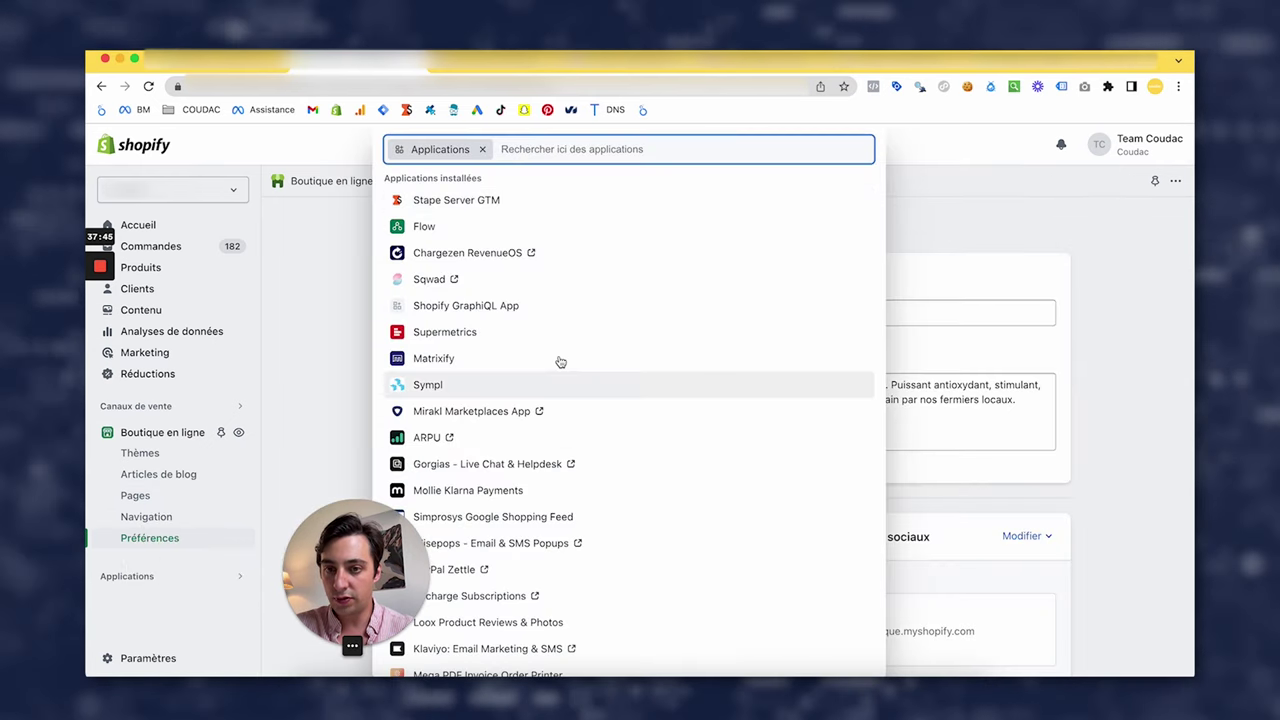
click(323, 389)
click(156, 460)
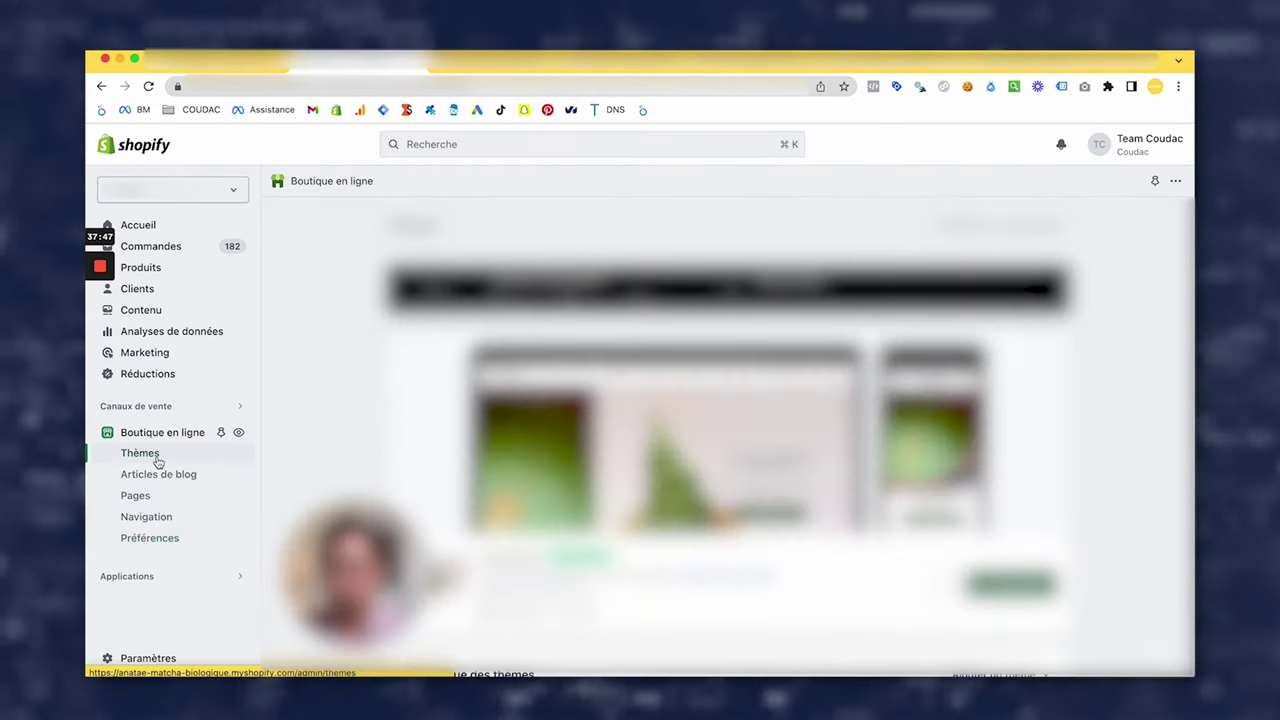
click(925, 580)
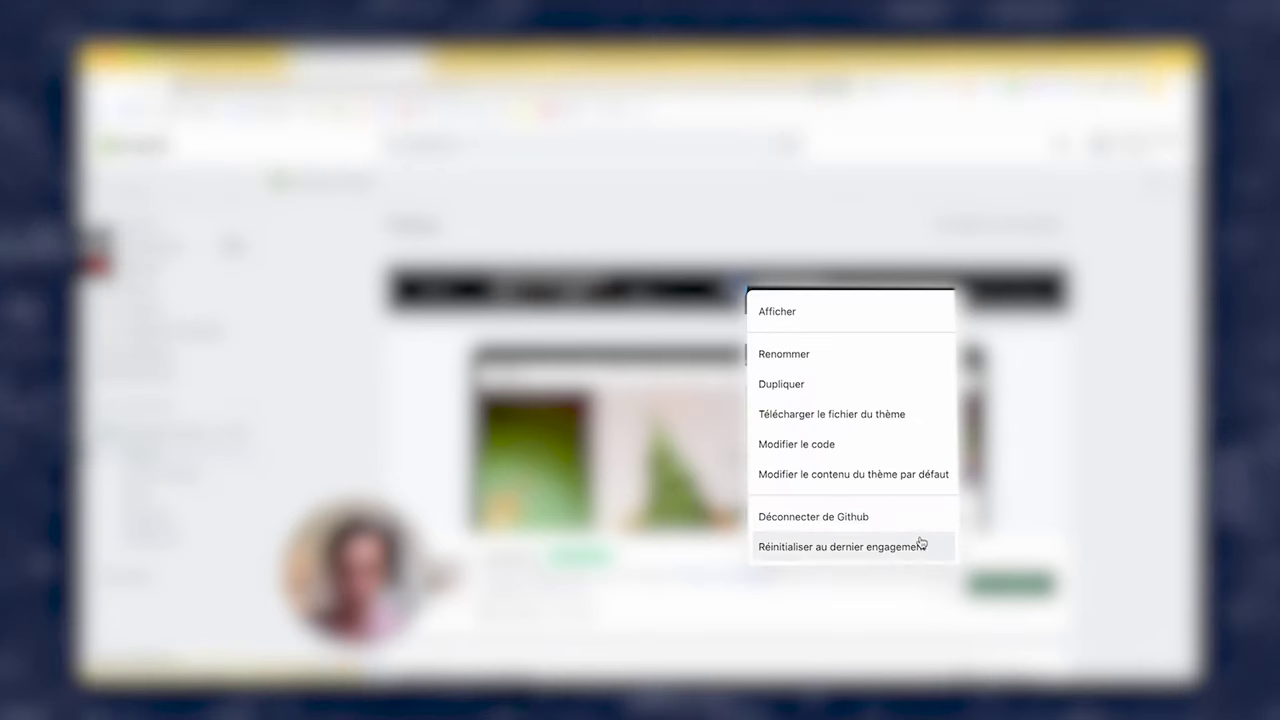
click(851, 457)
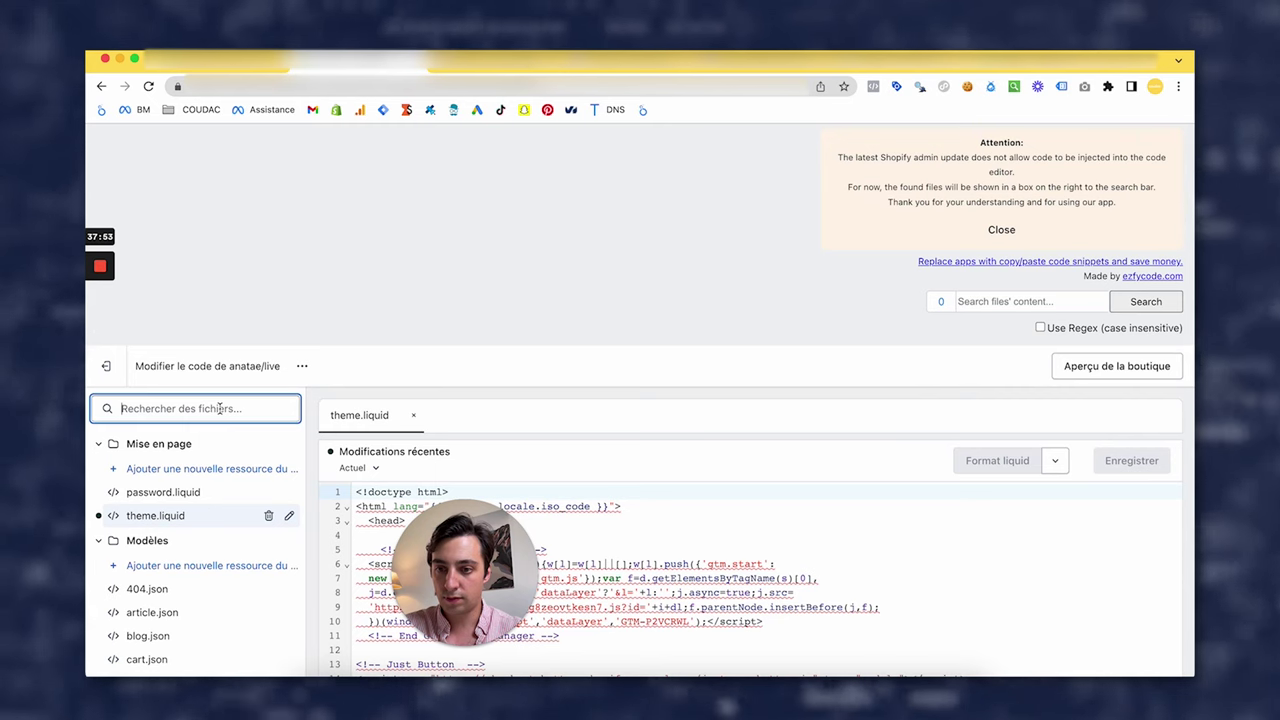
- Search the theme files for "tag", open the taginstall-body.liquid snippet and start deleting it
text(easy)
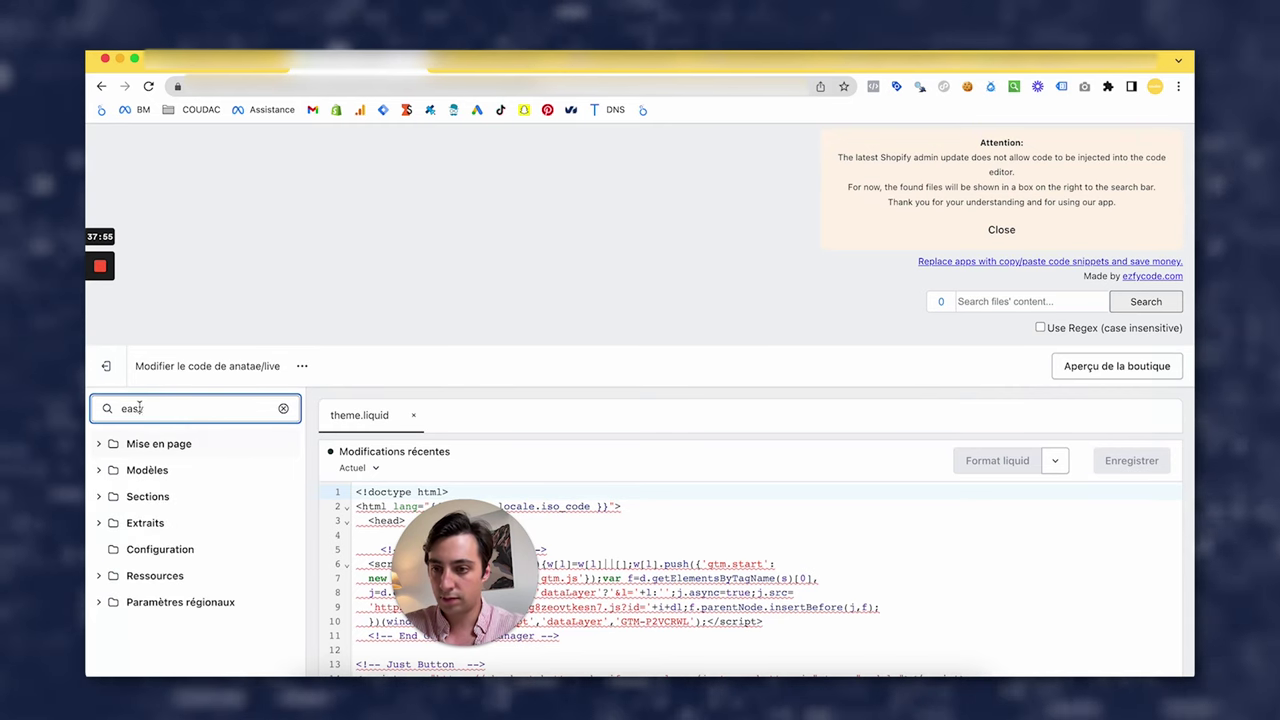
text(tag)
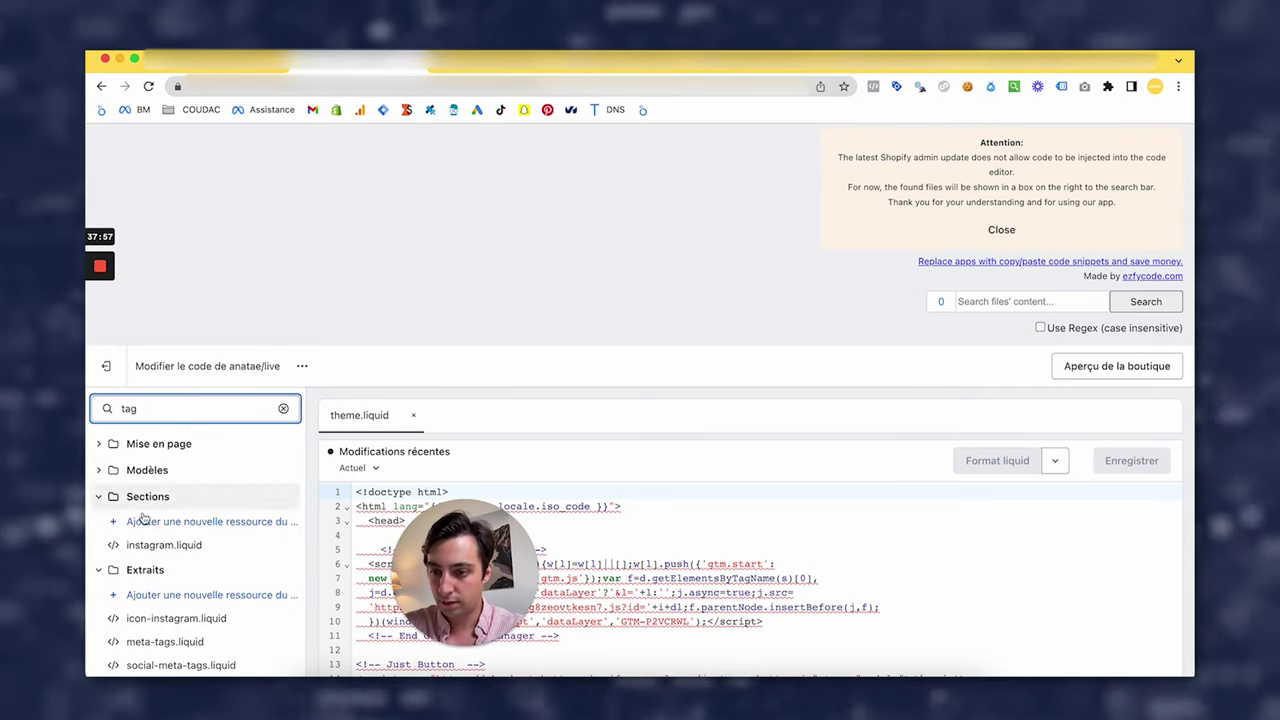
scroll(171, 534, down, 3)
scroll(171, 534, down, 2)
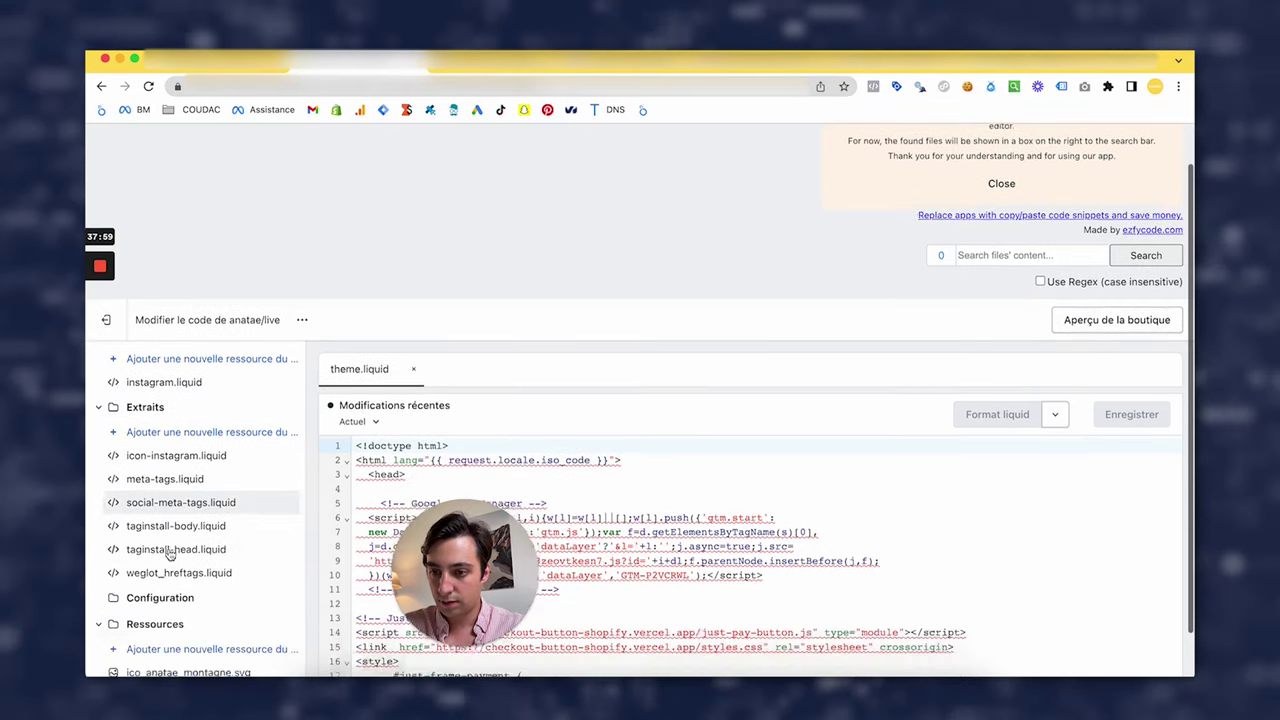
click(171, 534)
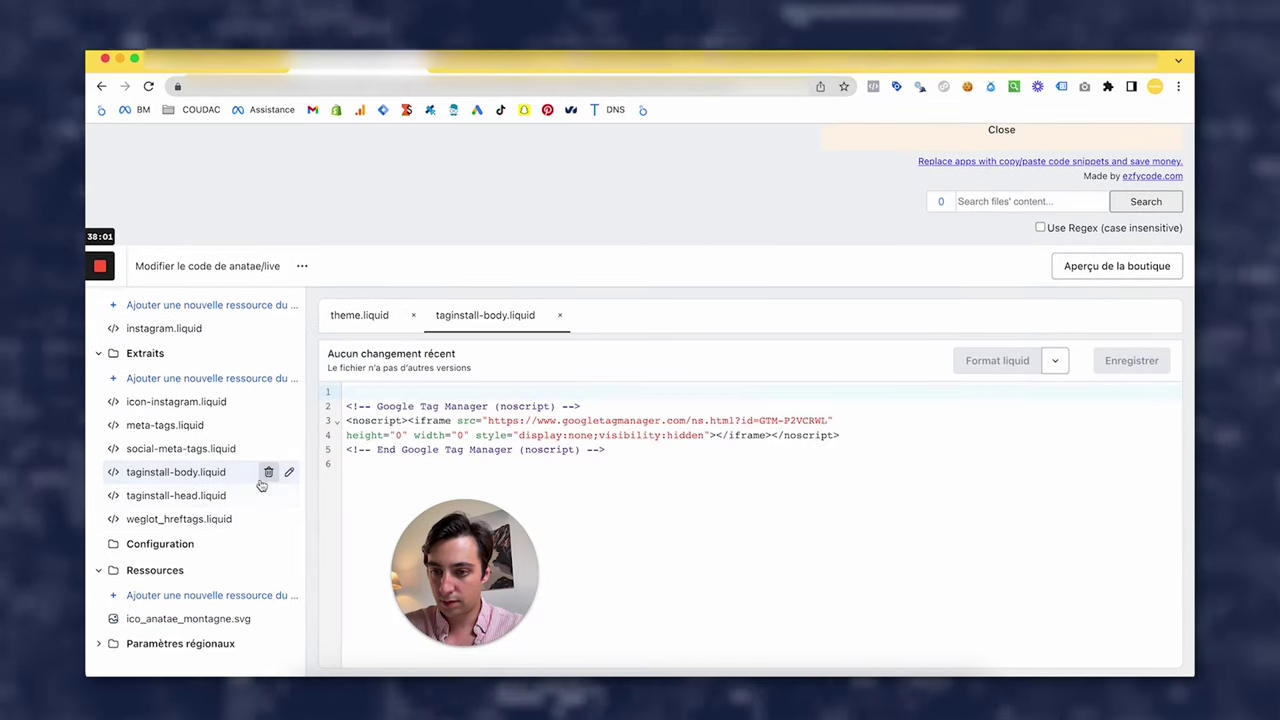
click(267, 473)
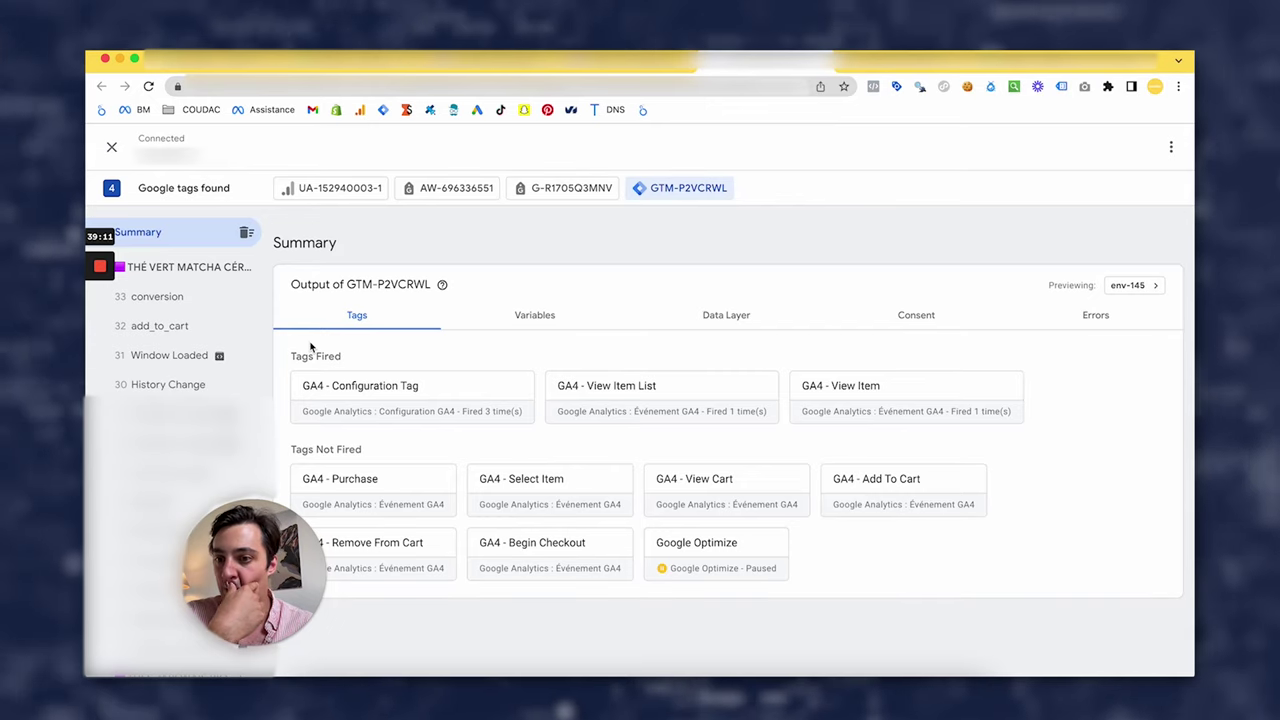
- In Tag Assistant, examine which tags fire on the view_collection_stape, view_item_stape and add_to_cart_stape events
scroll(180, 365, down, 10)
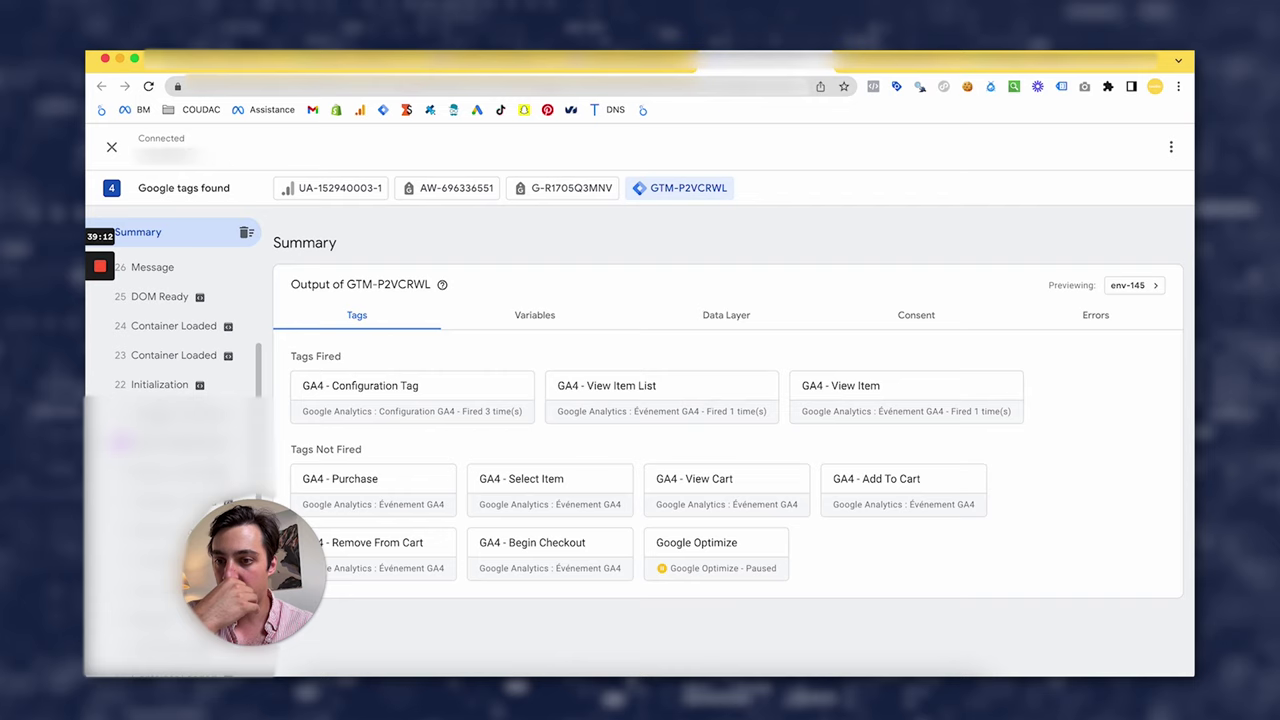
scroll(175, 355, up, 4)
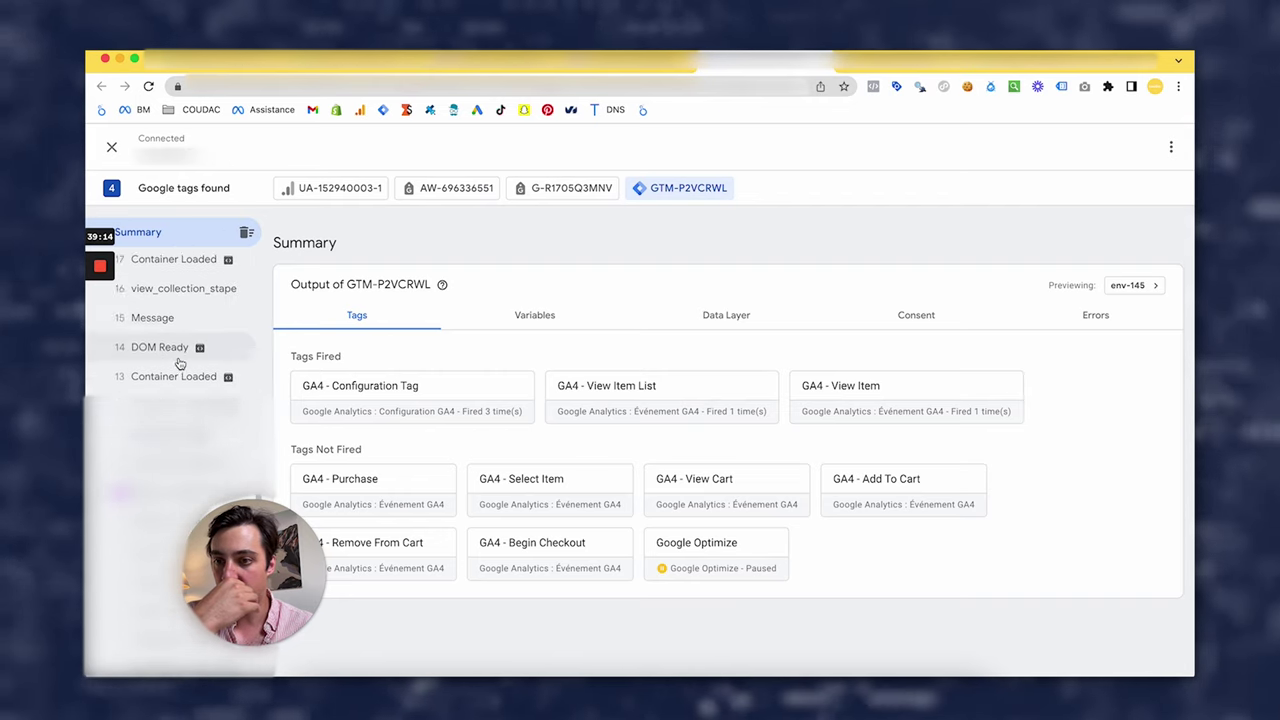
click(170, 338)
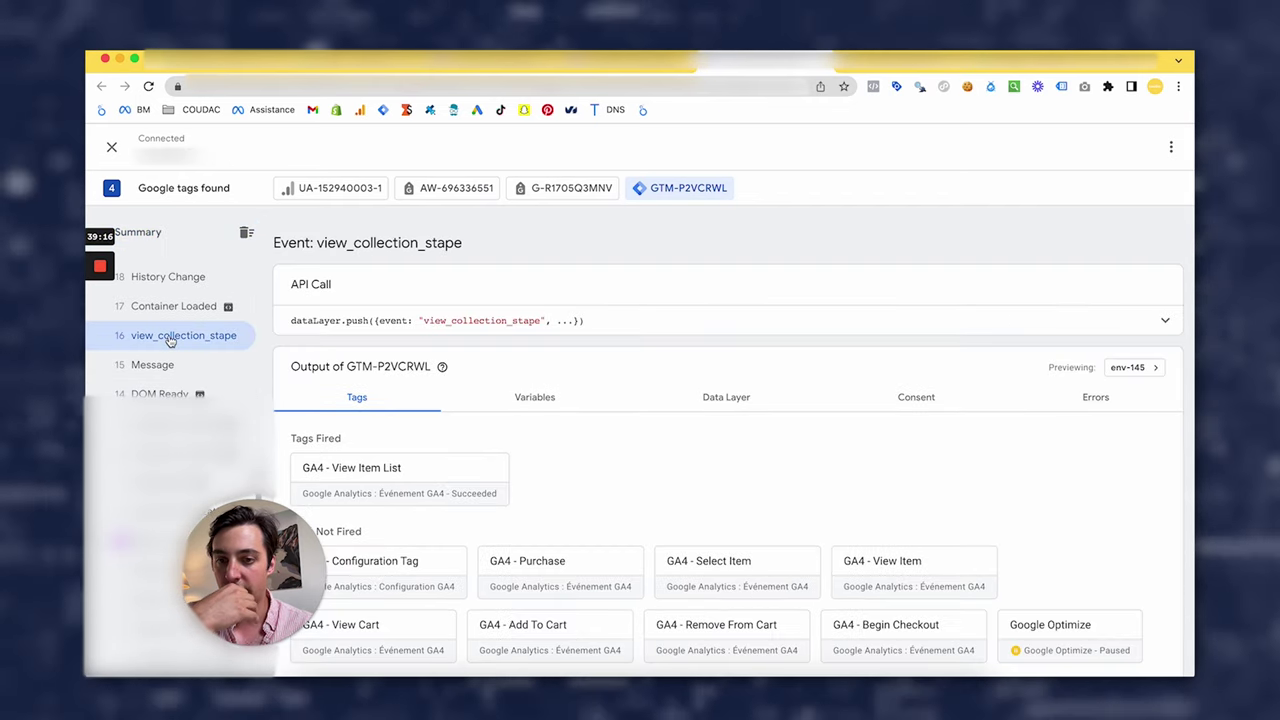
scroll(170, 340, up, 3)
scroll(170, 340, up, 4)
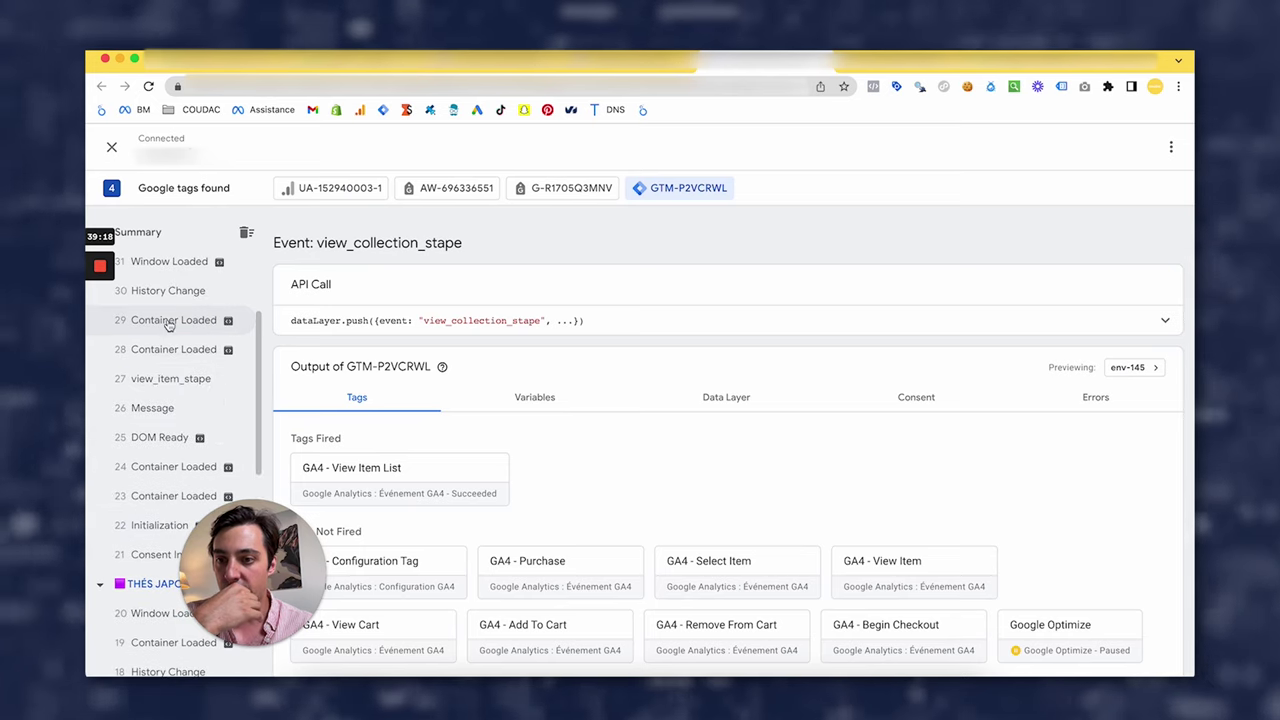
click(160, 374)
scroll(158, 380, up, 3)
click(176, 296)
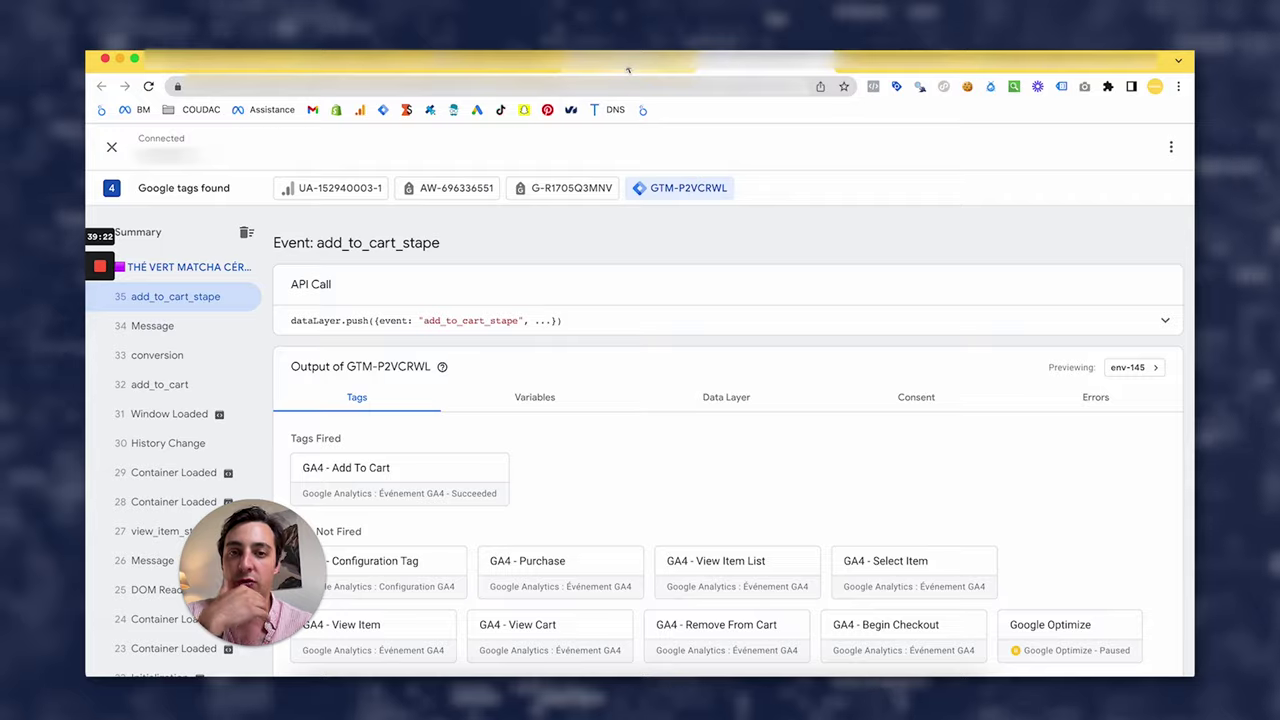
- Switch to Tag Manager, open the ServerSide - Anatae container from the account list and view its clients
click(700, 62)
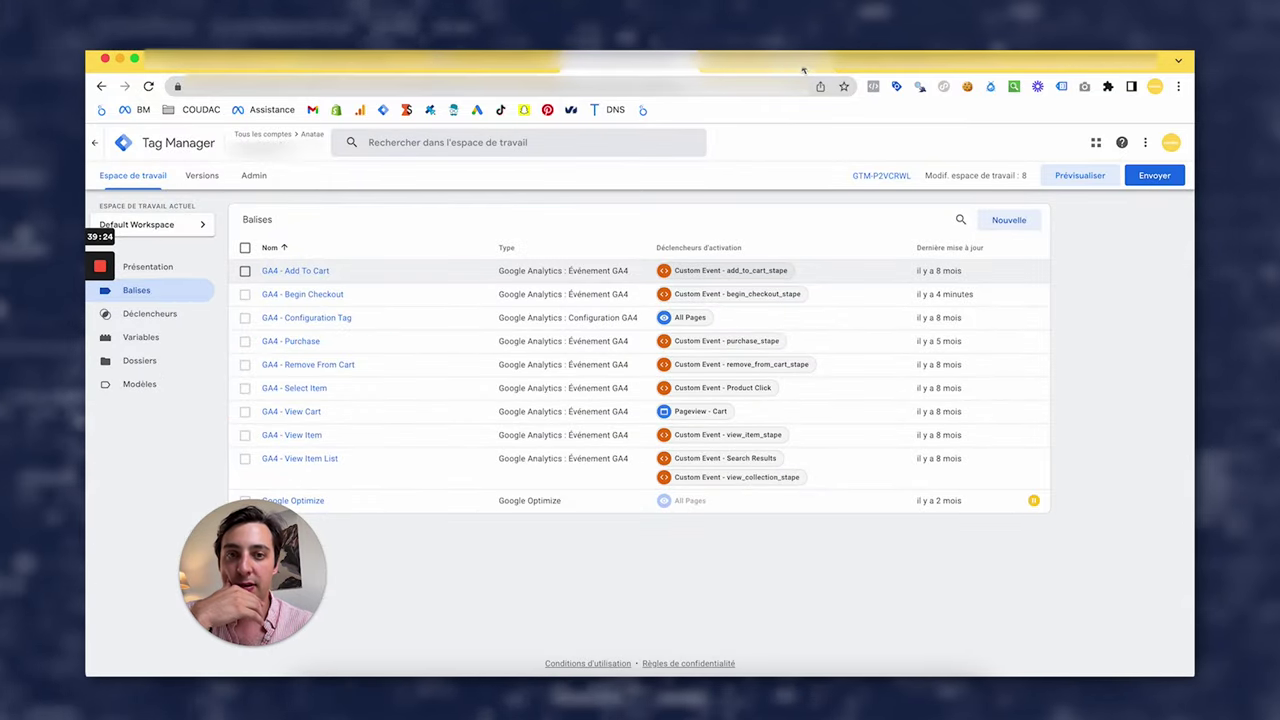
click(518, 70)
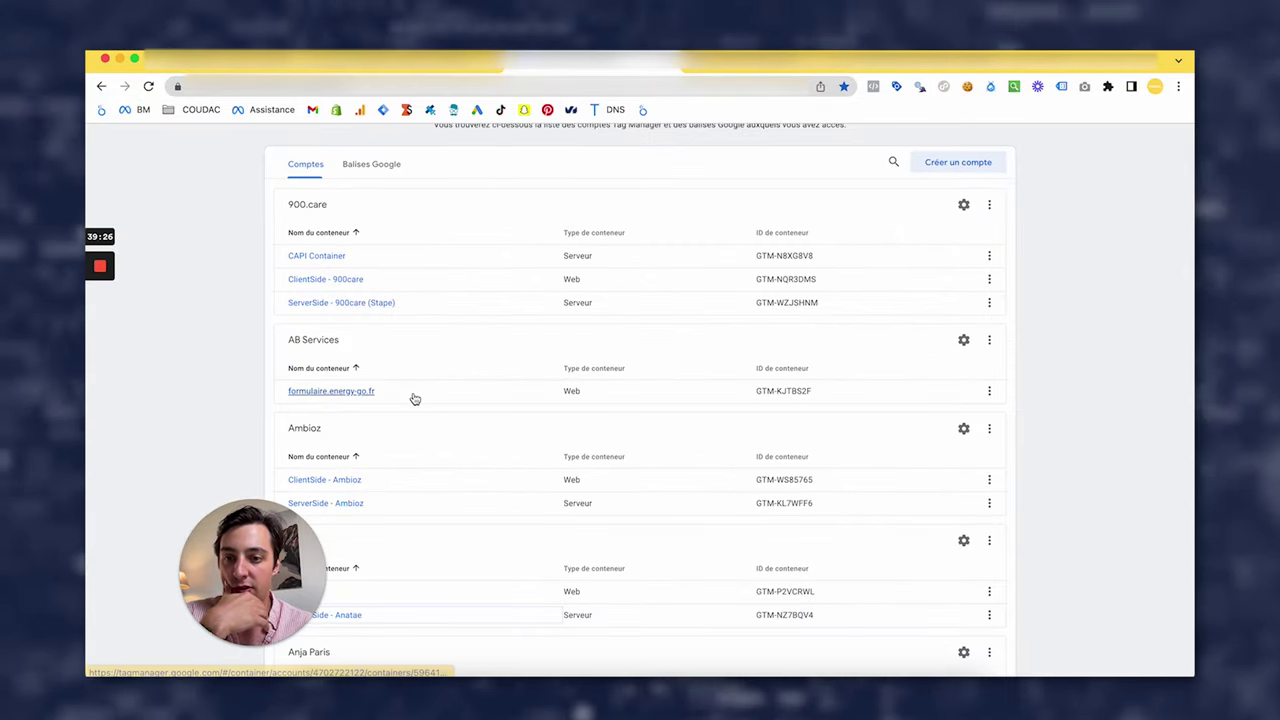
scroll(414, 398, down, 3)
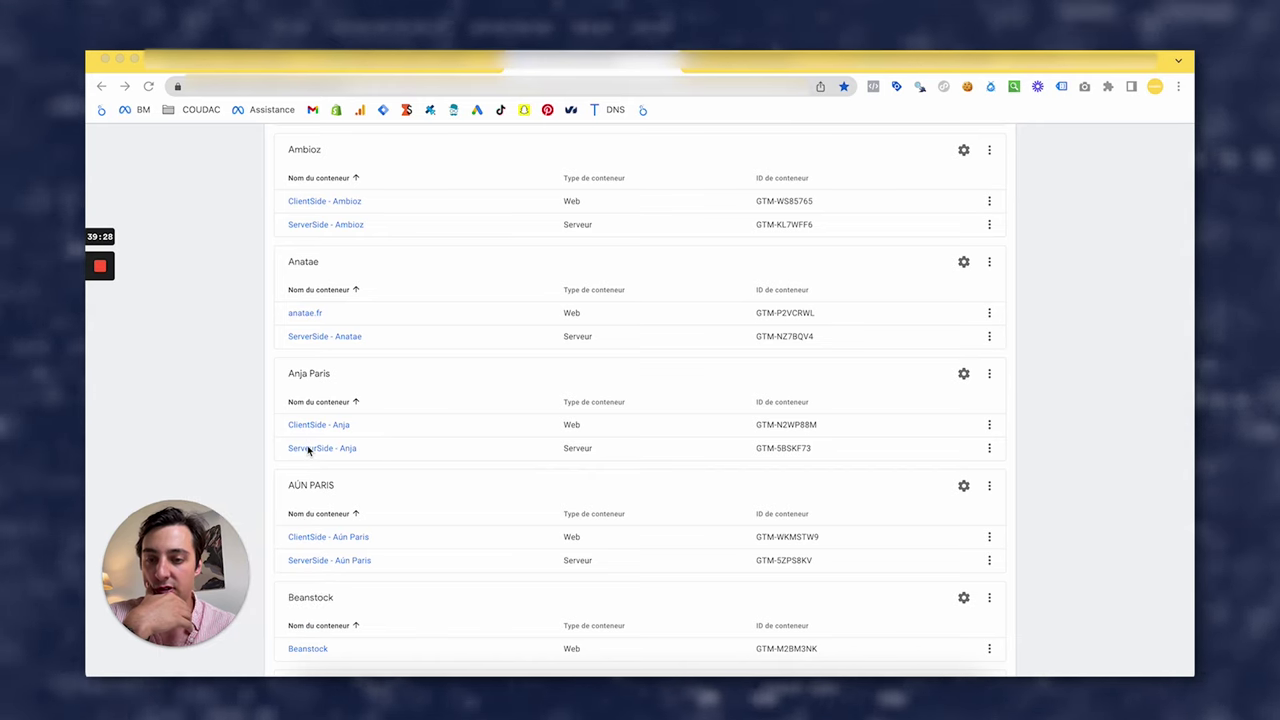
scroll(536, 499, down, 1)
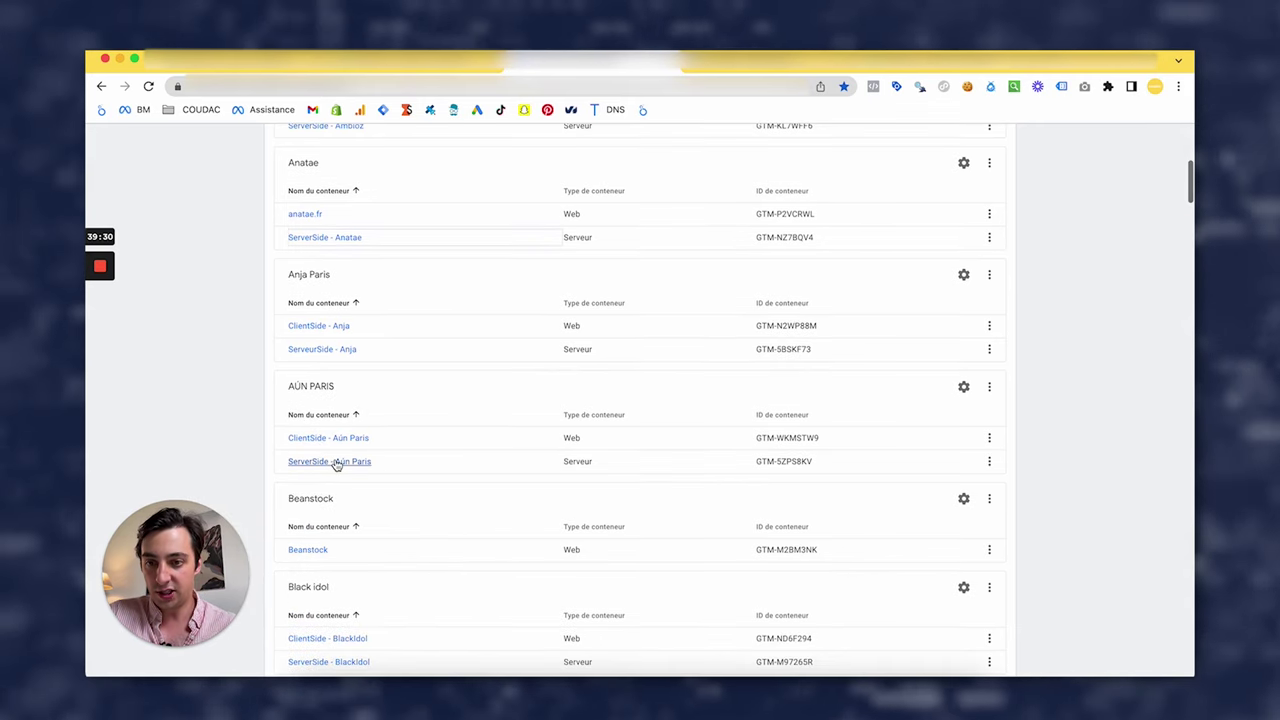
scroll(336, 464, down, 2)
scroll(347, 358, up, 3)
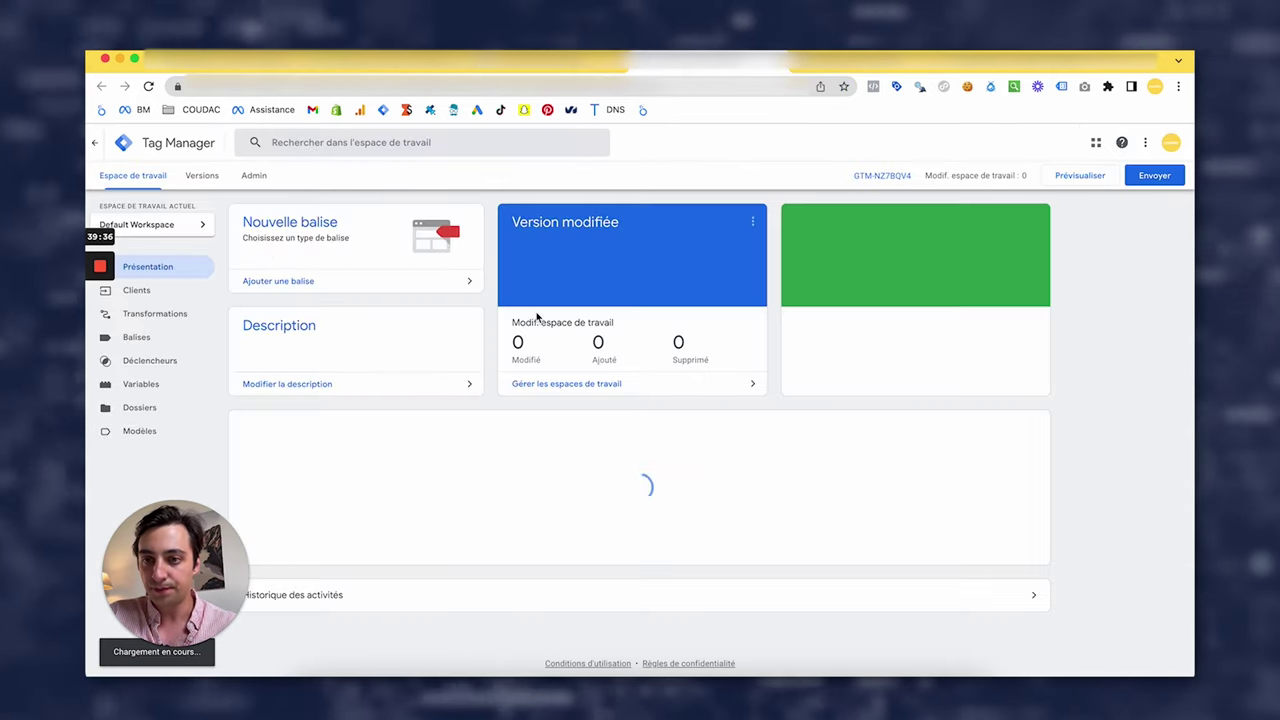
click(172, 302)
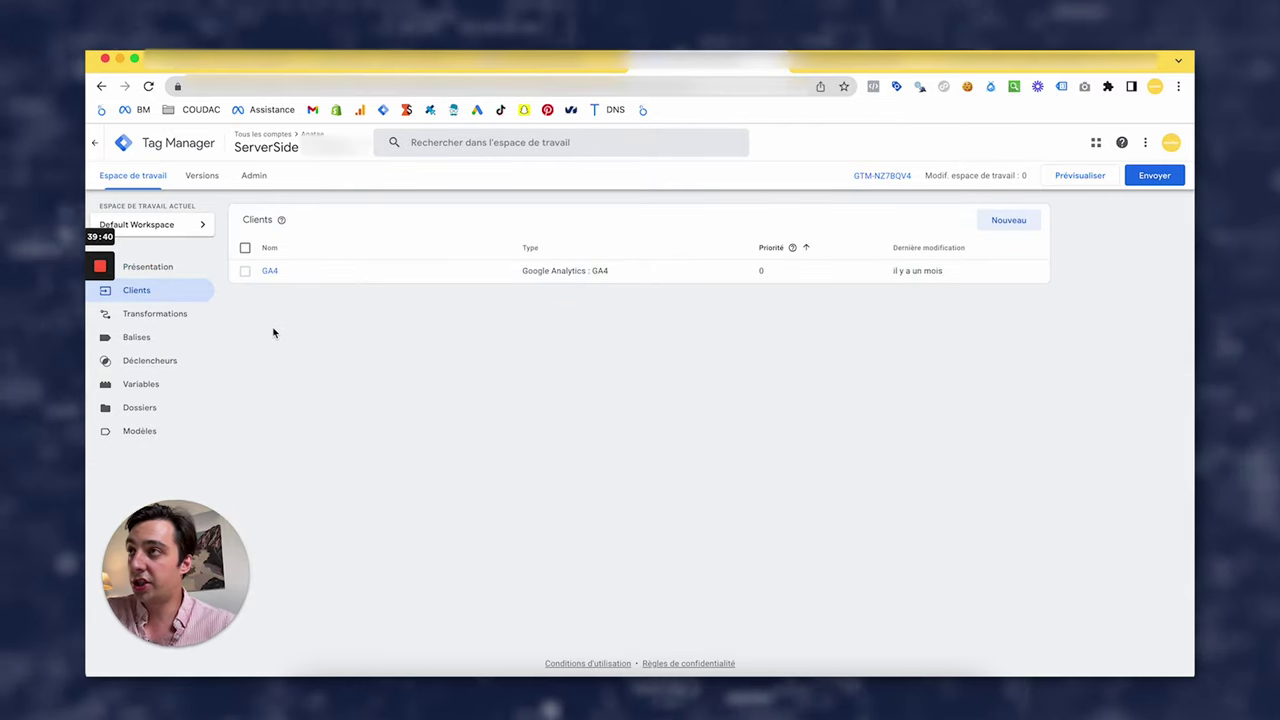
- Import the stape-io Facebook Conversion API template from the community gallery through a new tag, and discard the unsaved tag
click(157, 345)
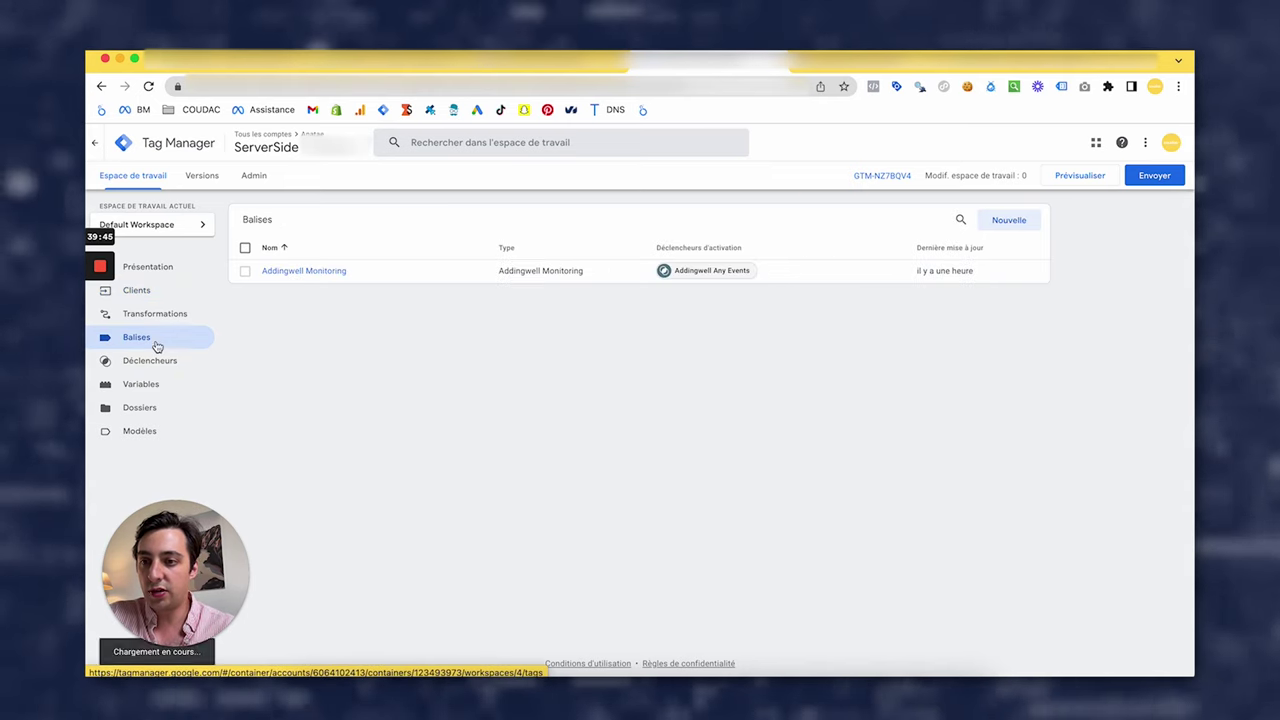
click(1008, 221)
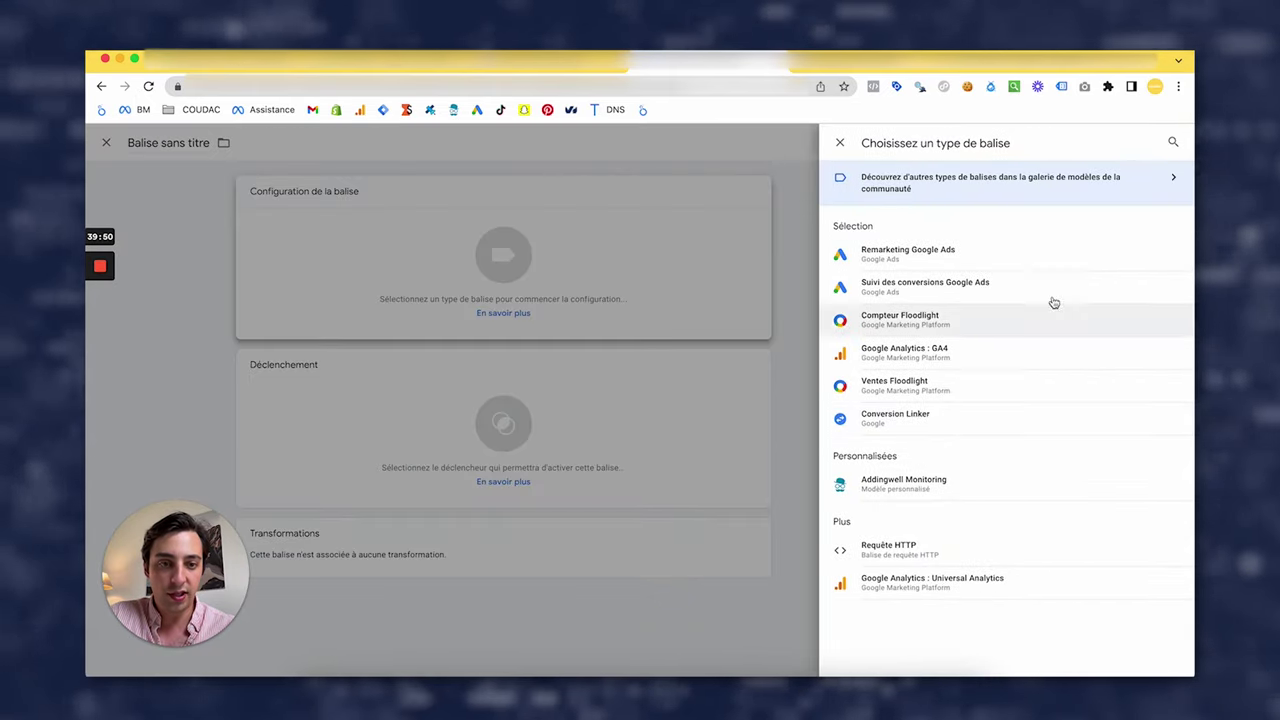
click(1053, 304)
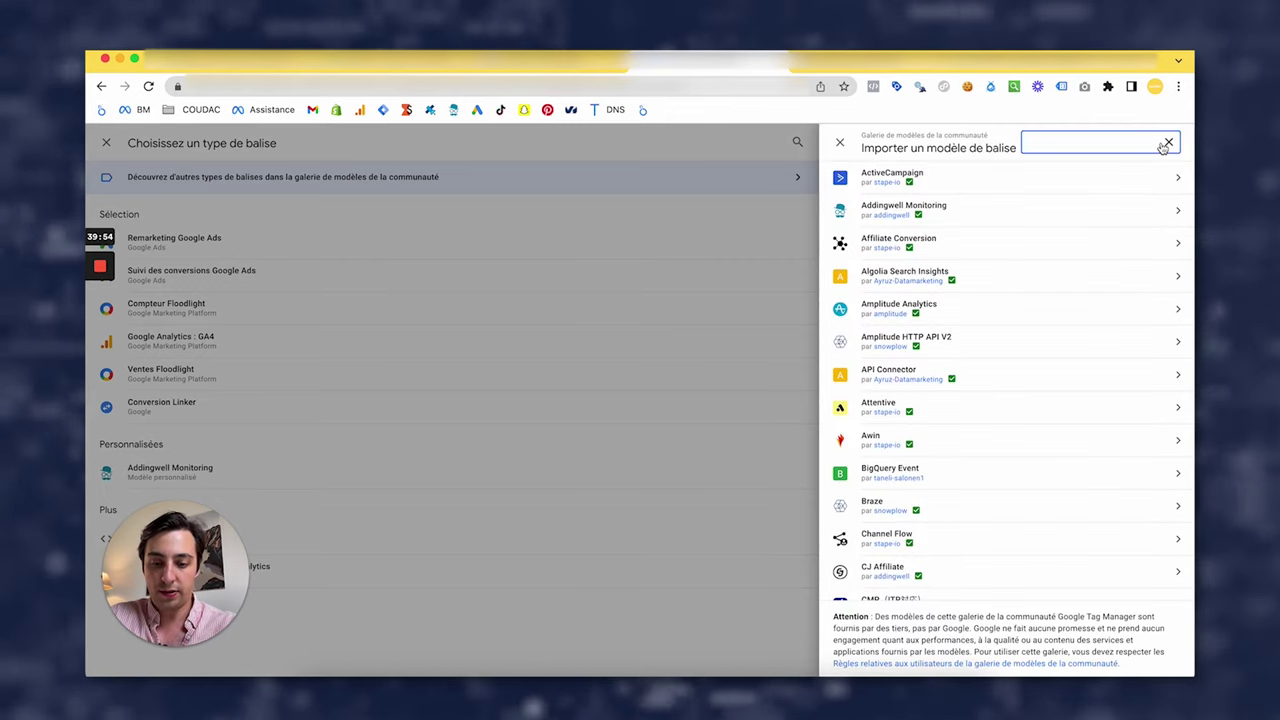
text(face)
click(1060, 206)
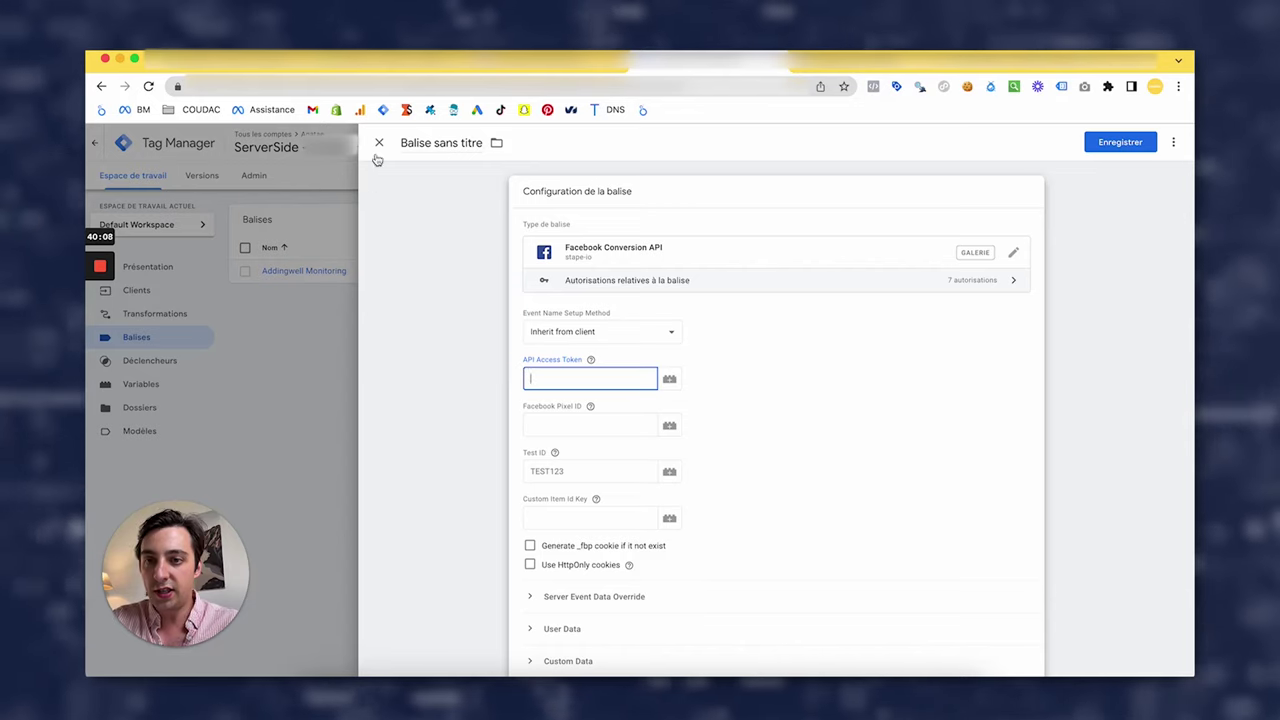
click(338, 157)
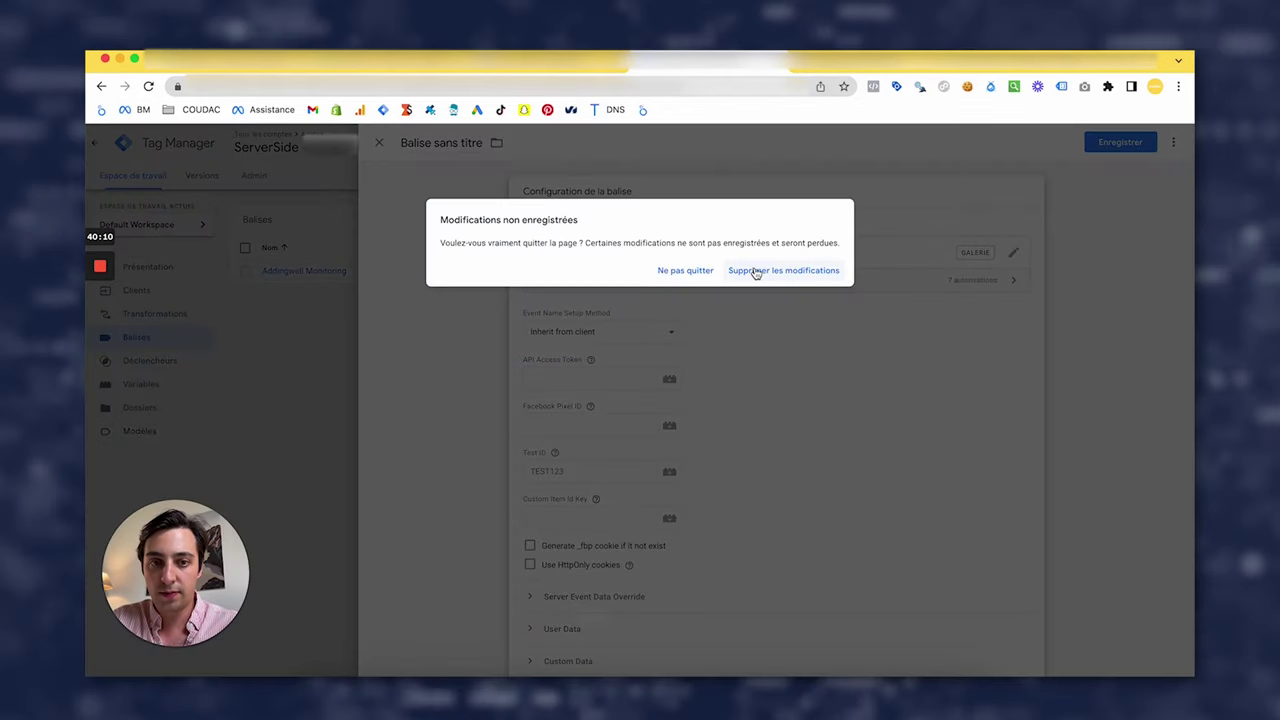
click(760, 270)
- Create and save a Constant variable named "Meta Pixel ID" holding the store's pixel ID from the Notes app
click(140, 384)
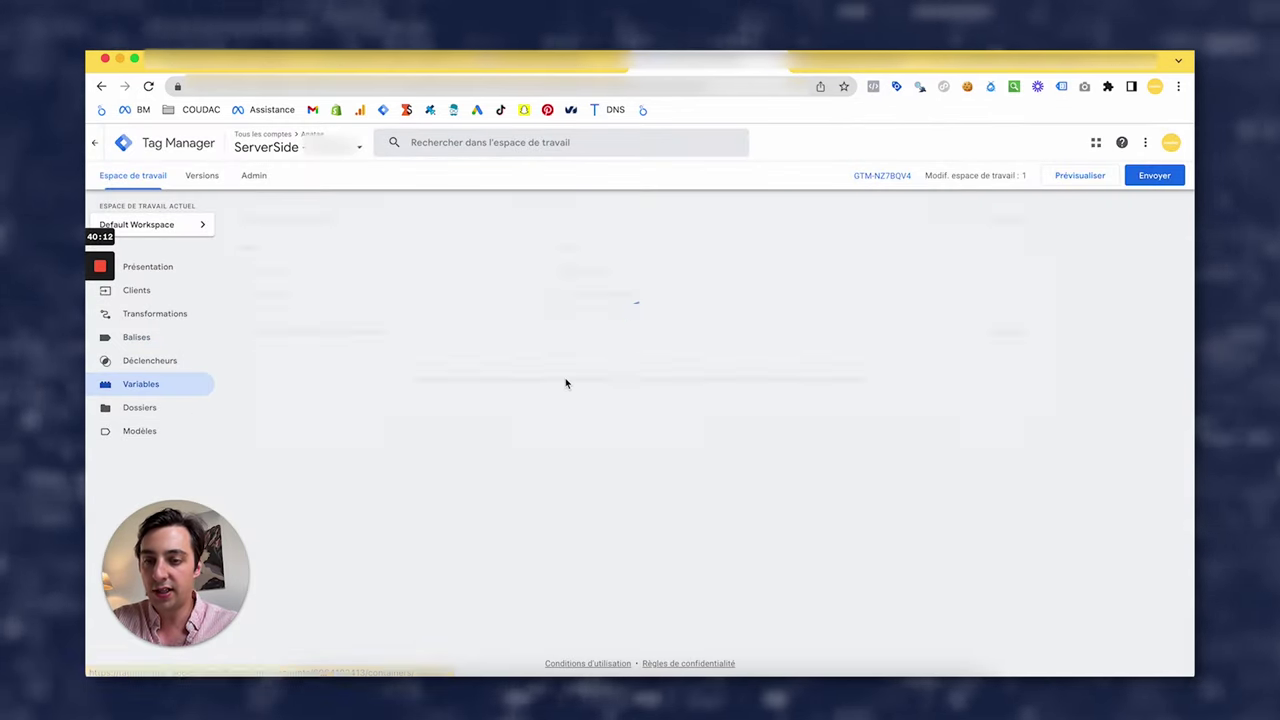
click(1003, 335)
click(709, 222)
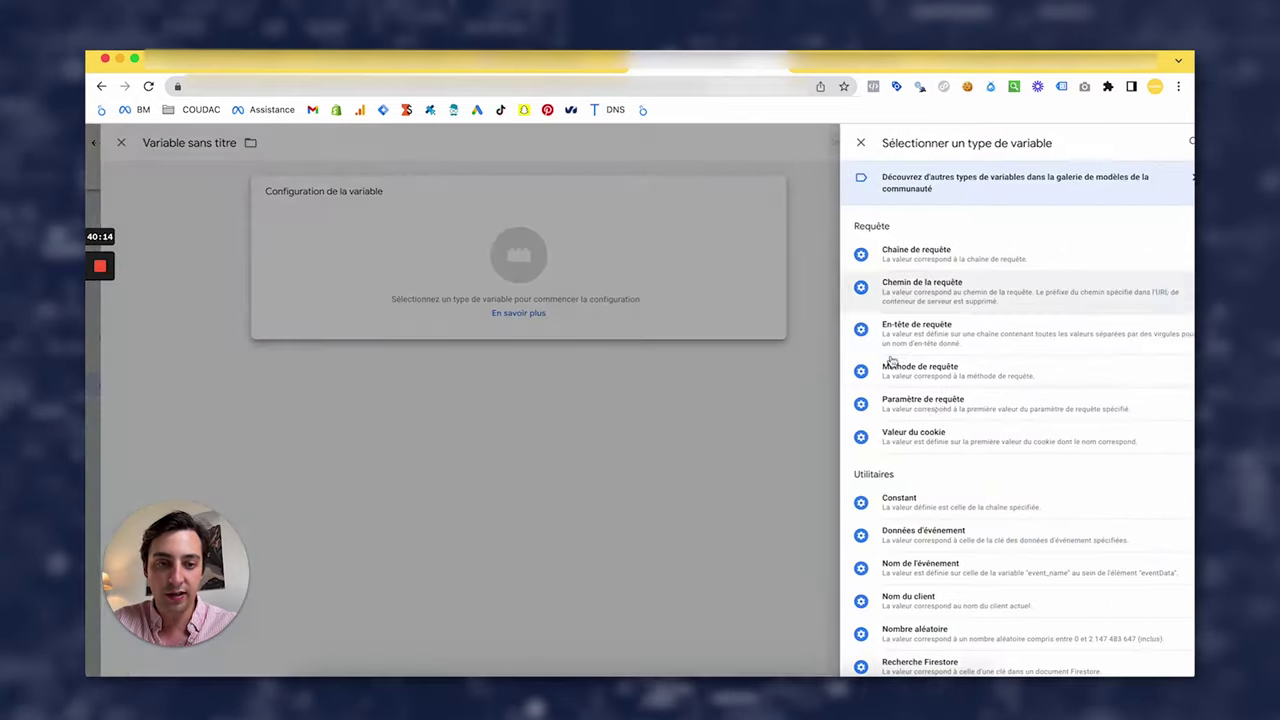
click(837, 507)
click(392, 661)
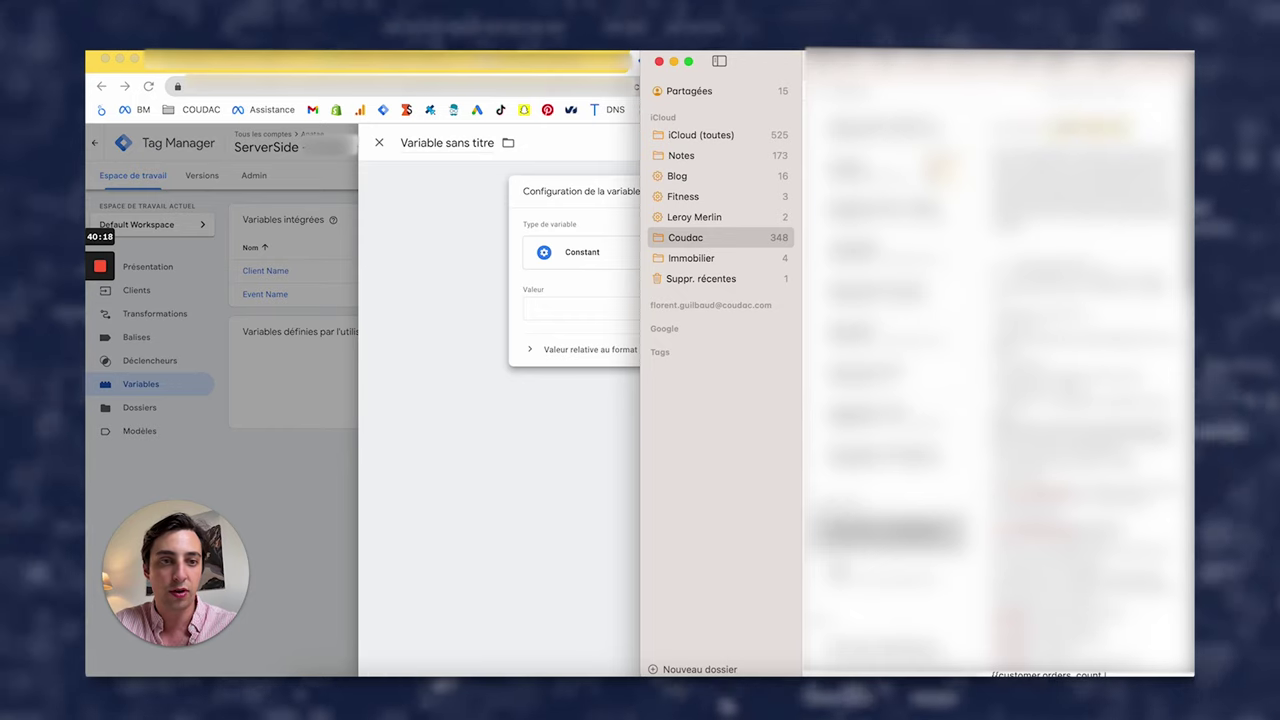
click(451, 297)
click(432, 143)
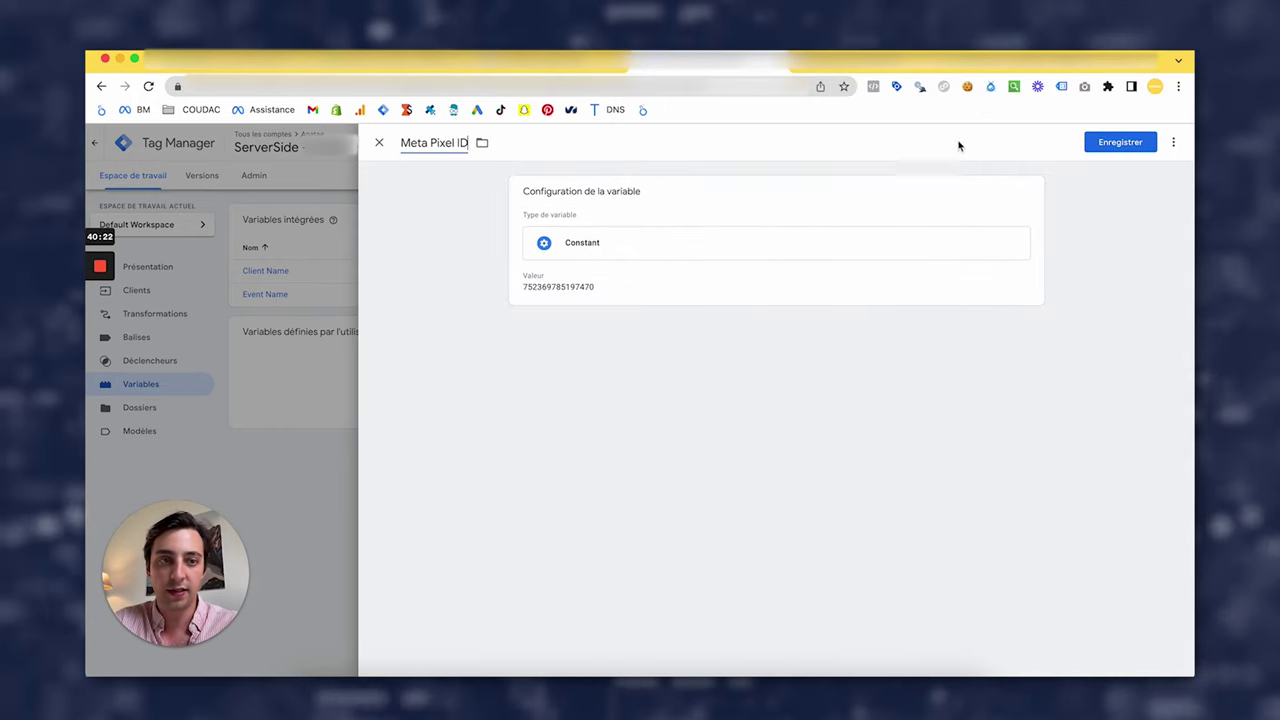
click(1104, 145)
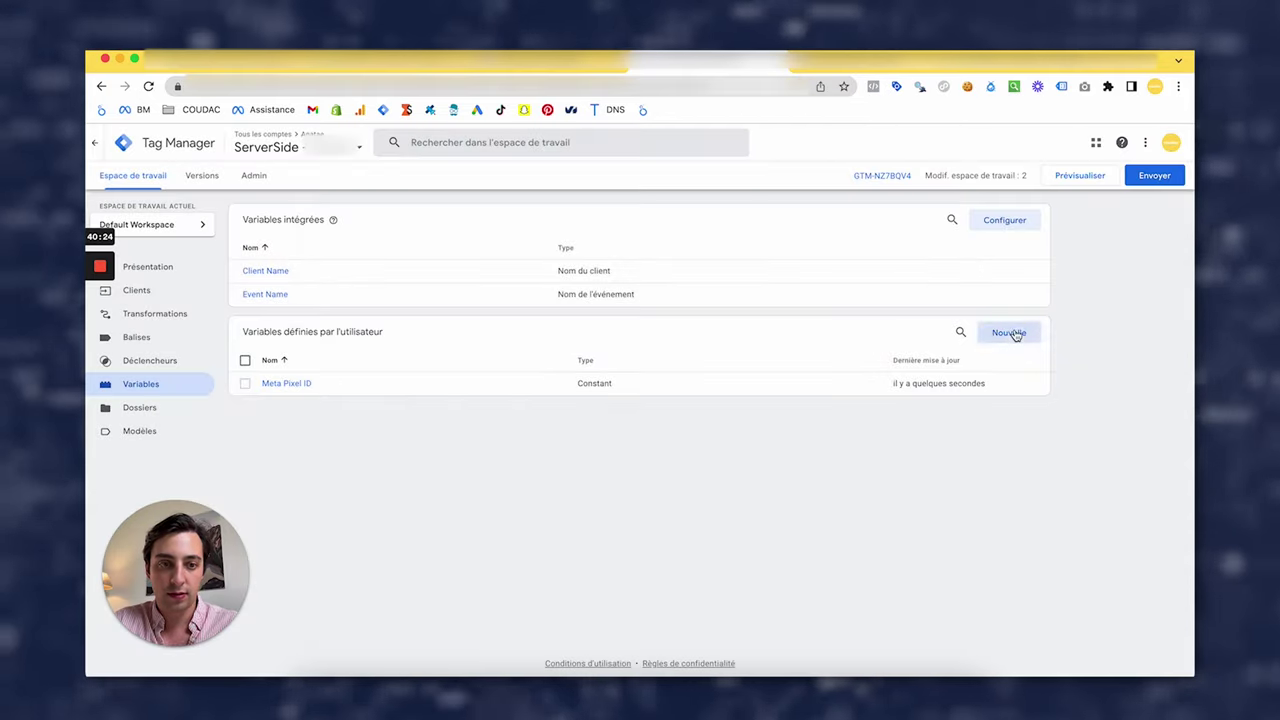
- Create and save a Constant variable named "Meta Token API" holding the Meta API access token copied from the Notes app
click(1004, 332)
click(732, 252)
click(926, 494)
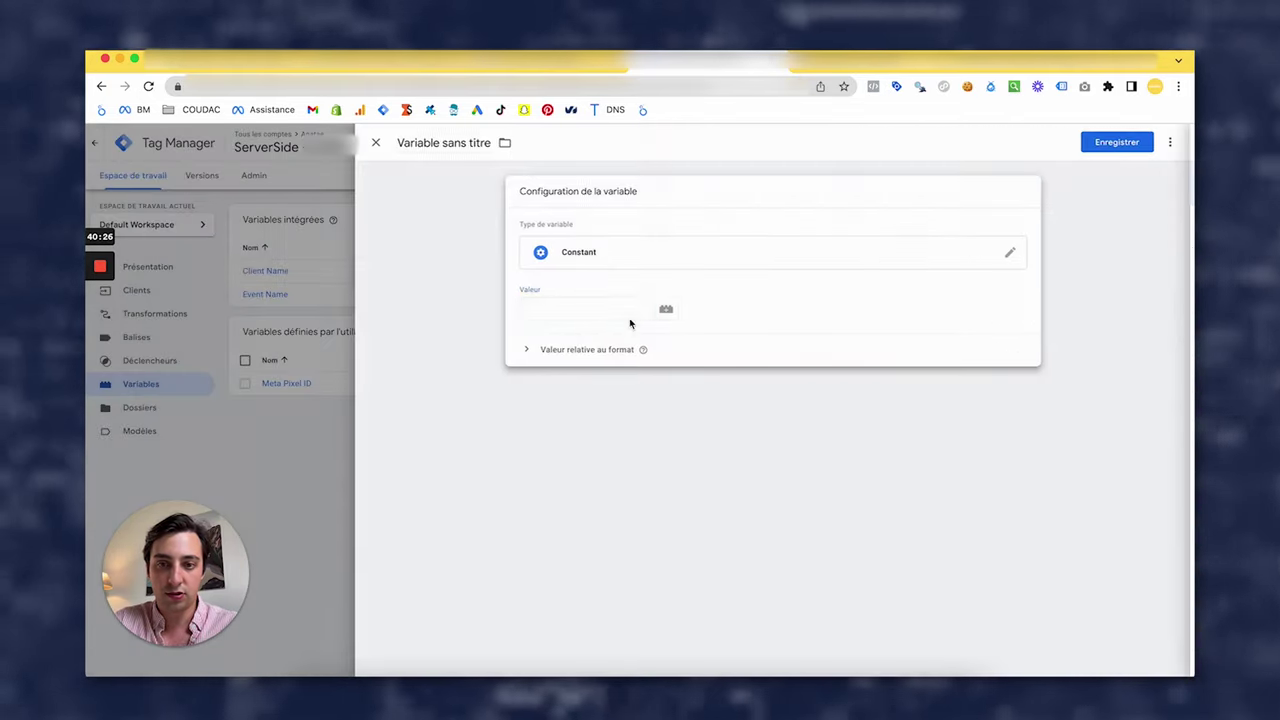
click(590, 308)
click(354, 673)
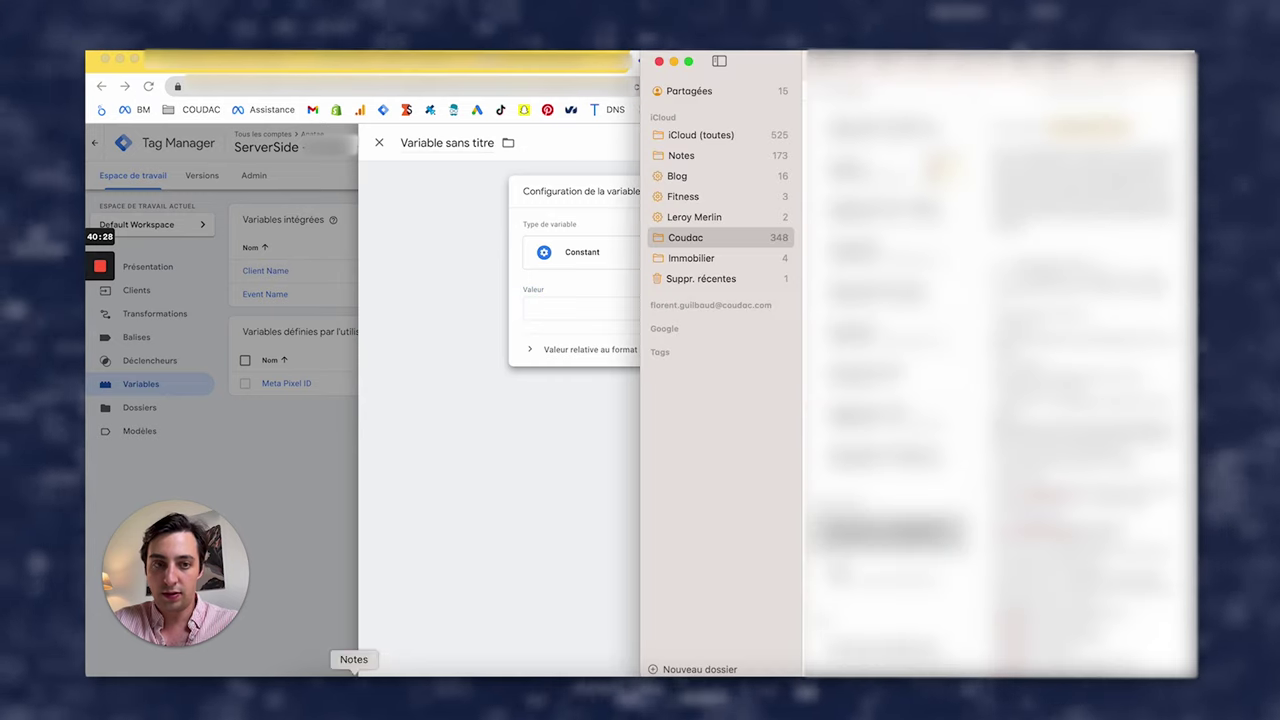
triple_click(1080, 190)
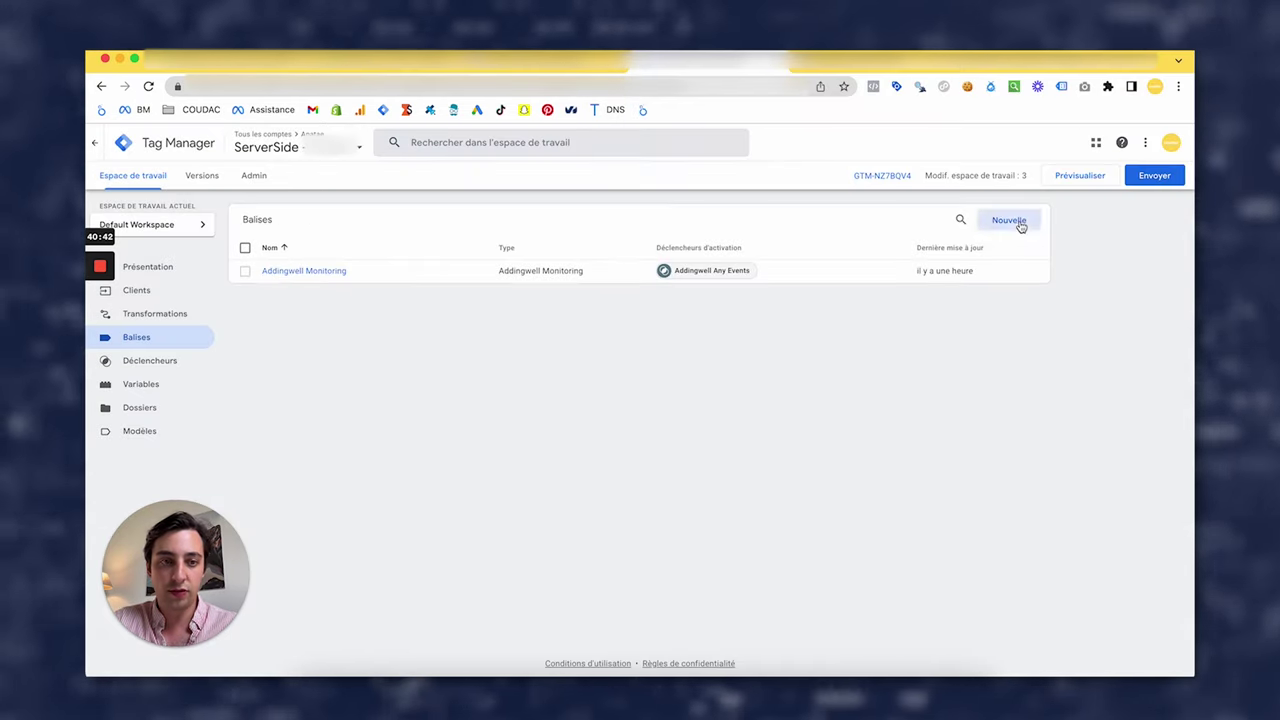
- Start a new Facebook Conversion API tag using {{Meta Token API}} as the access token and {{Meta Pixel ID}} as the pixel ID
click(1009, 220)
click(1015, 228)
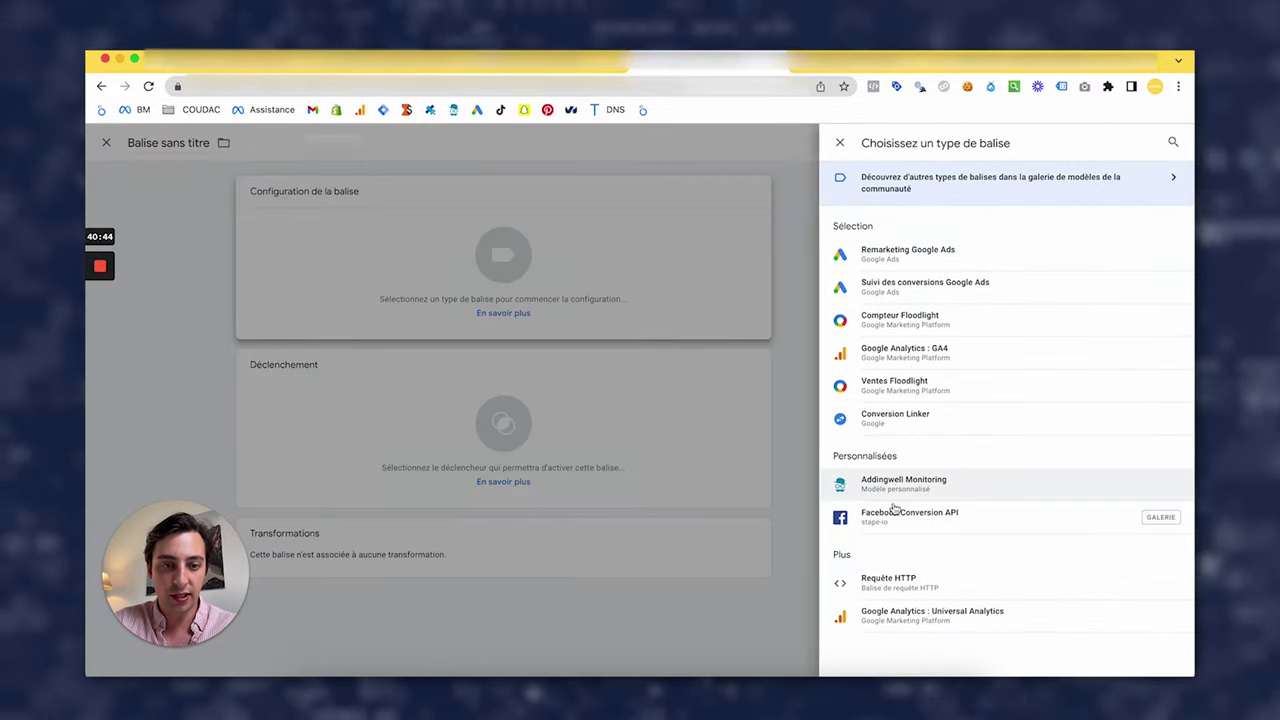
click(895, 513)
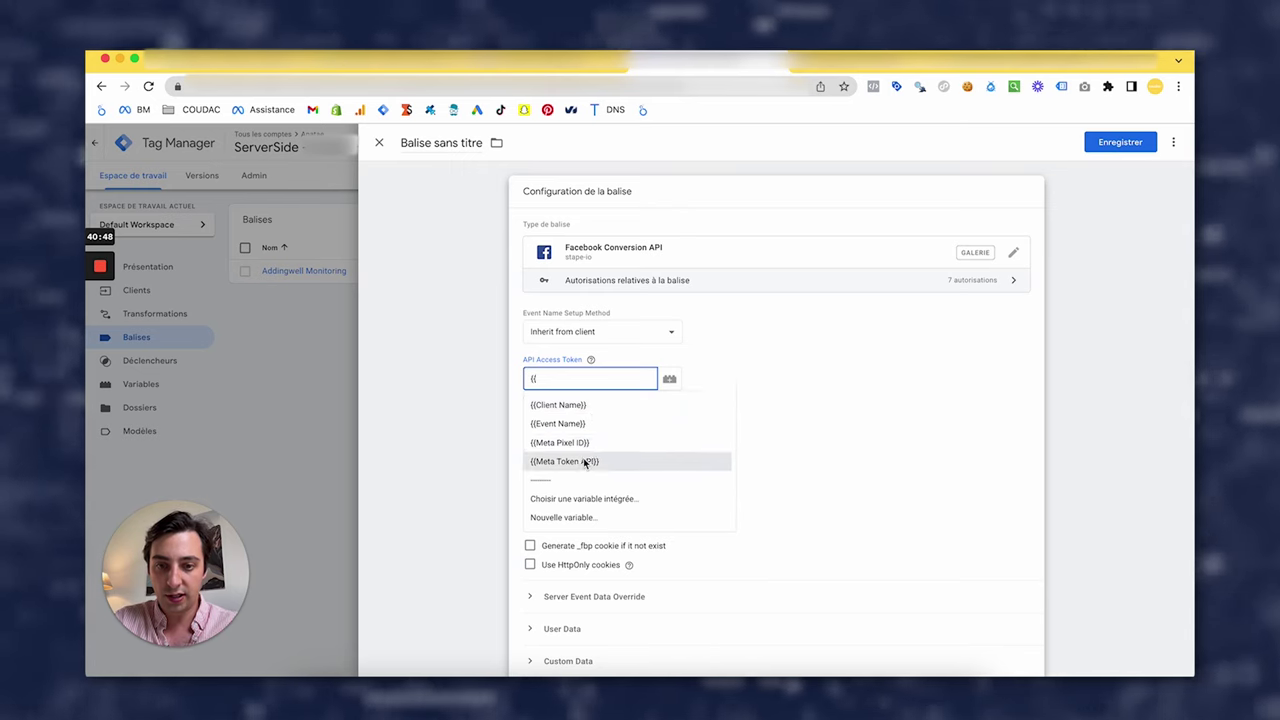
key(ctrl+Tab)
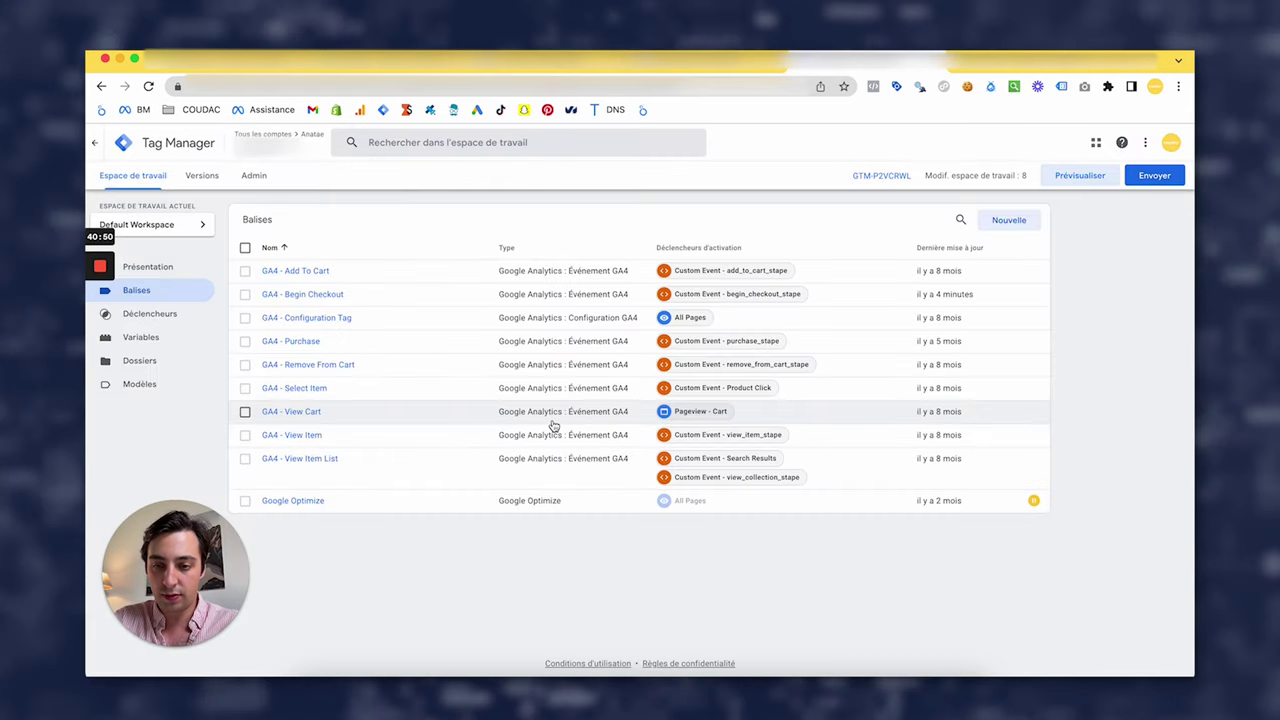
key(ctrl+shift+Tab)
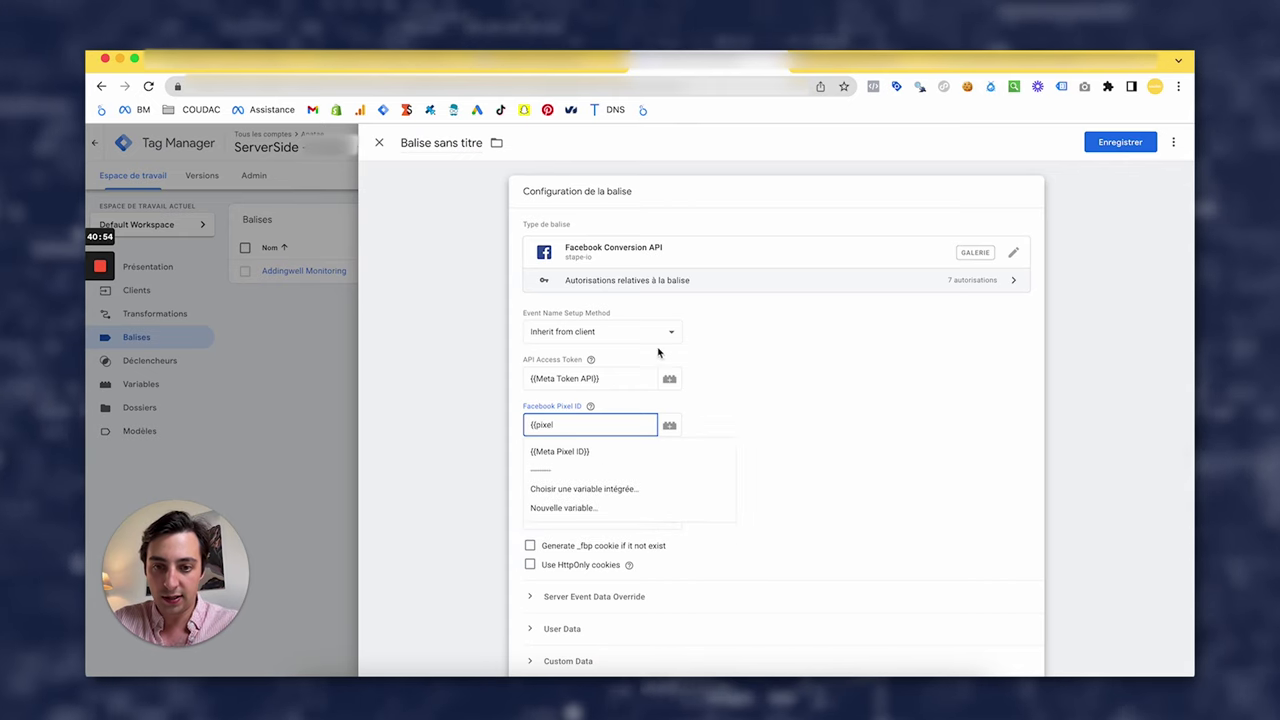
click(589, 451)
- Enable generating the _fbp cookie if it does not exist and using HttpOnly cookies in the tag
scroll(592, 418, down, 2)
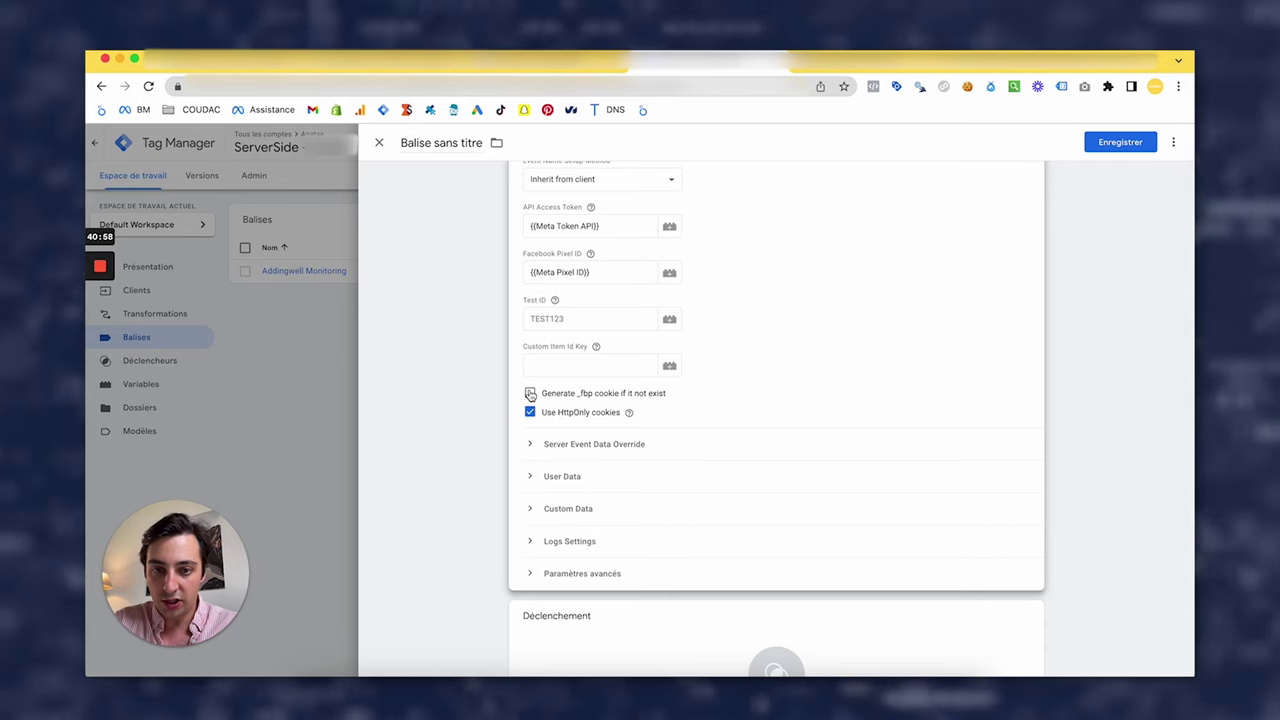
mouse_move(610, 420)
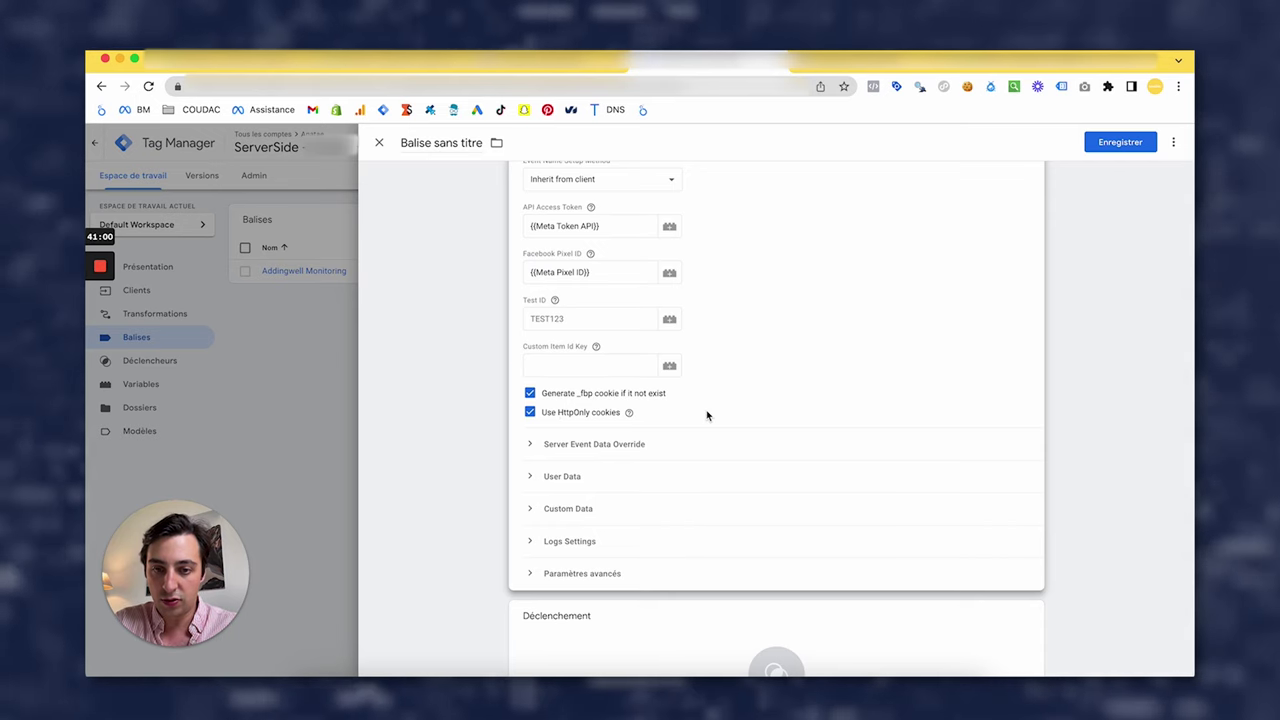
scroll(680, 400, down, 1)
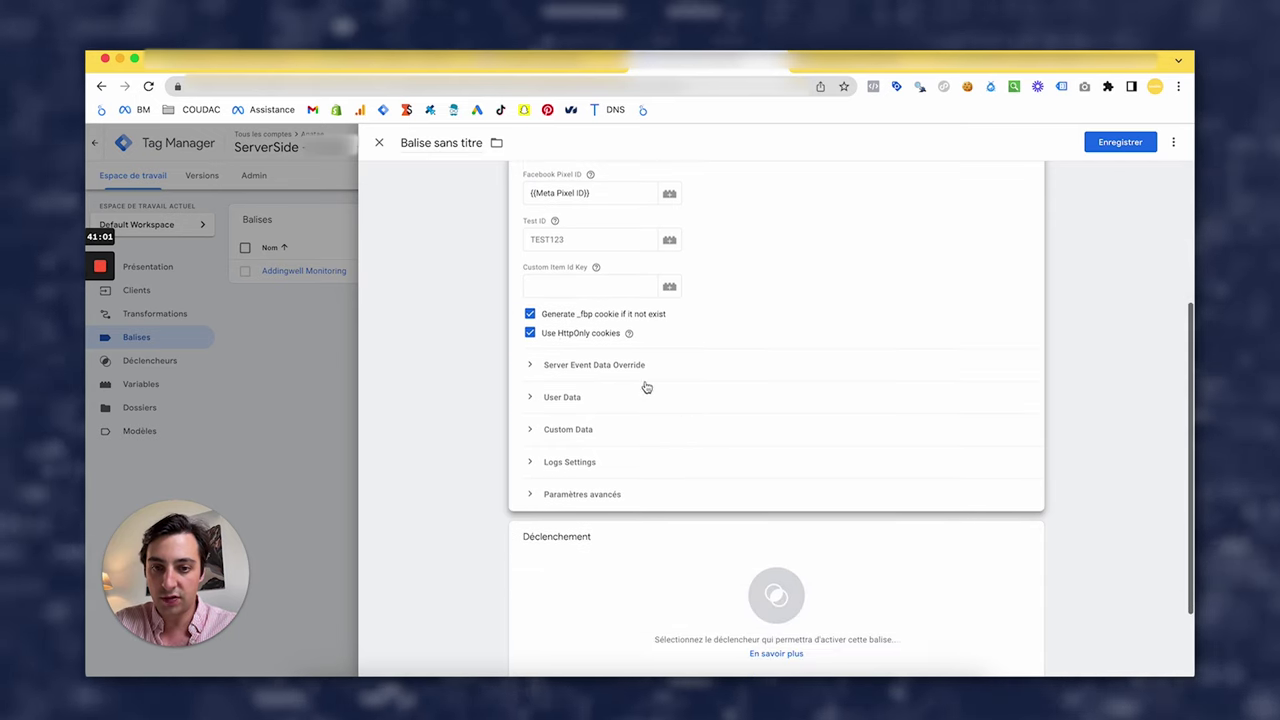
- Assign the Trigger GA4 trigger to the tag and save it as "Facebook Conversion API"
click(590, 592)
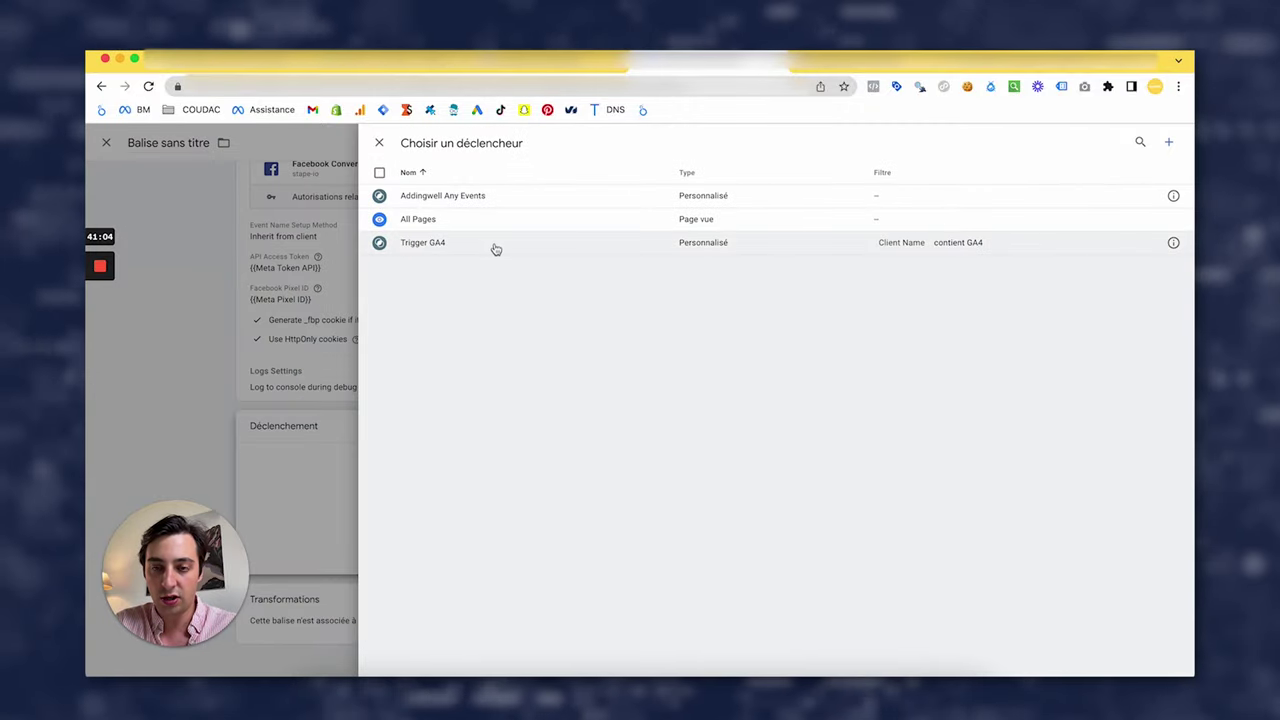
click(447, 241)
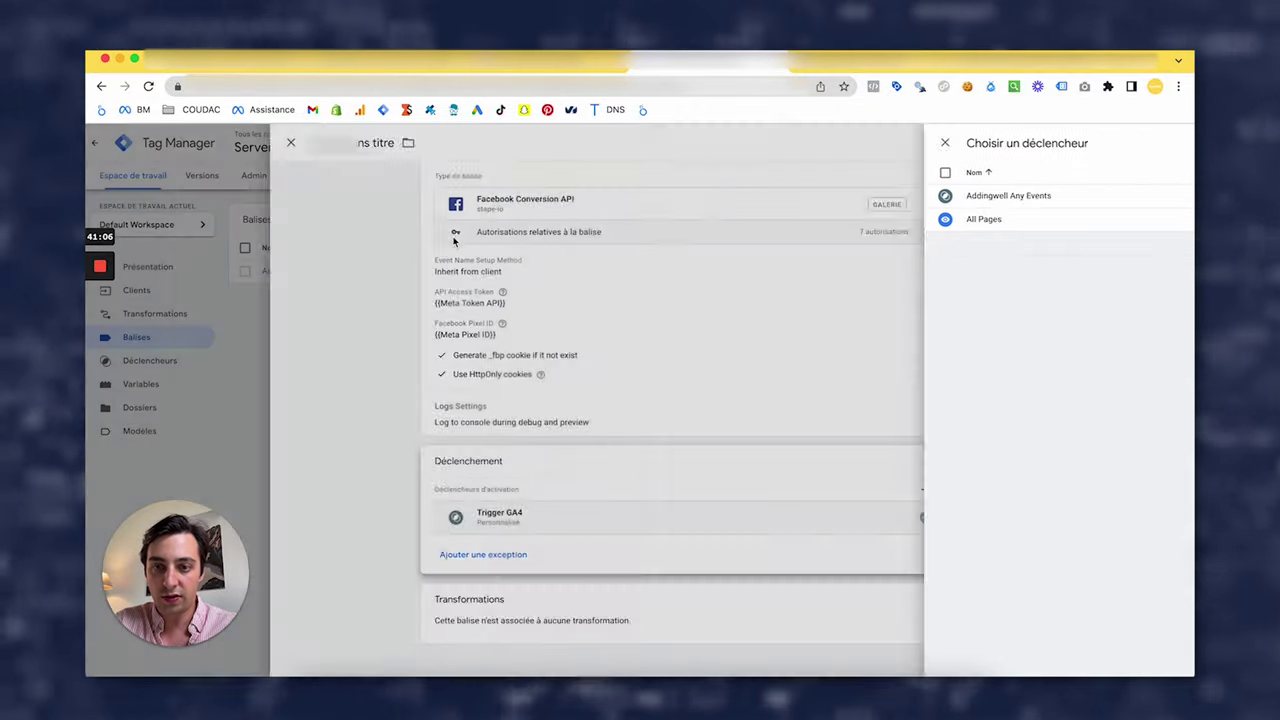
click(851, 527)
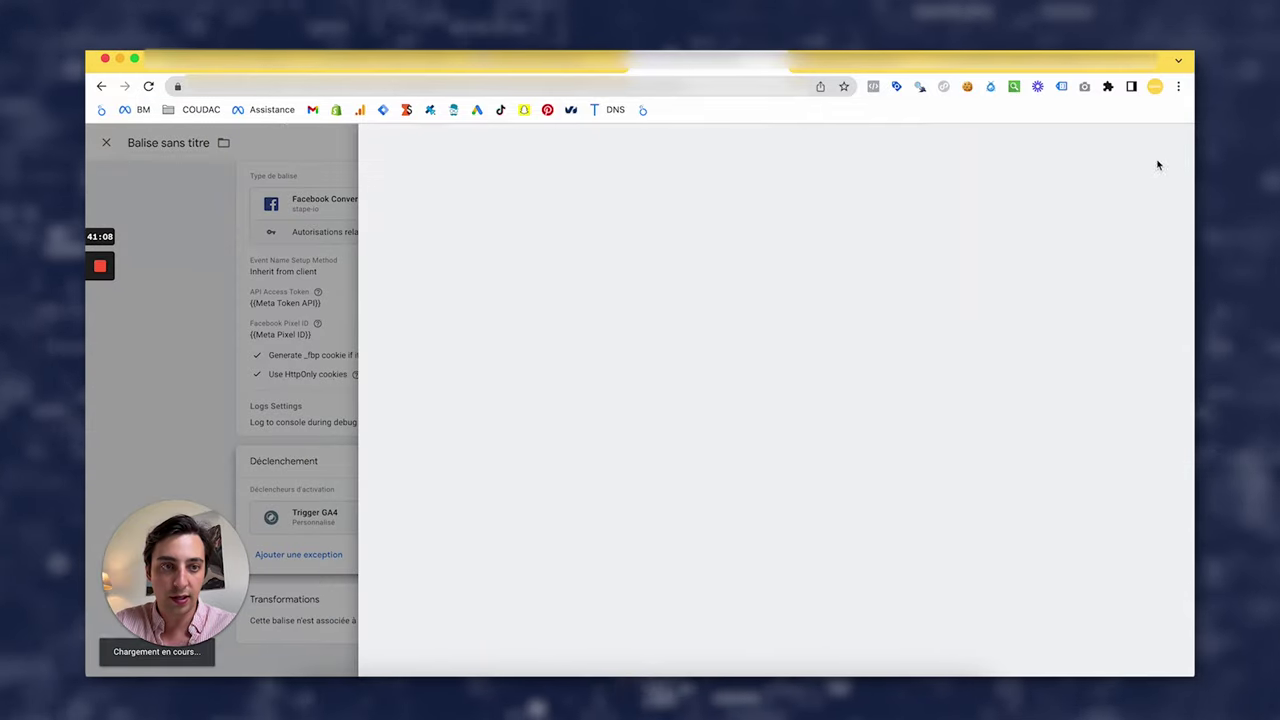
click(379, 142)
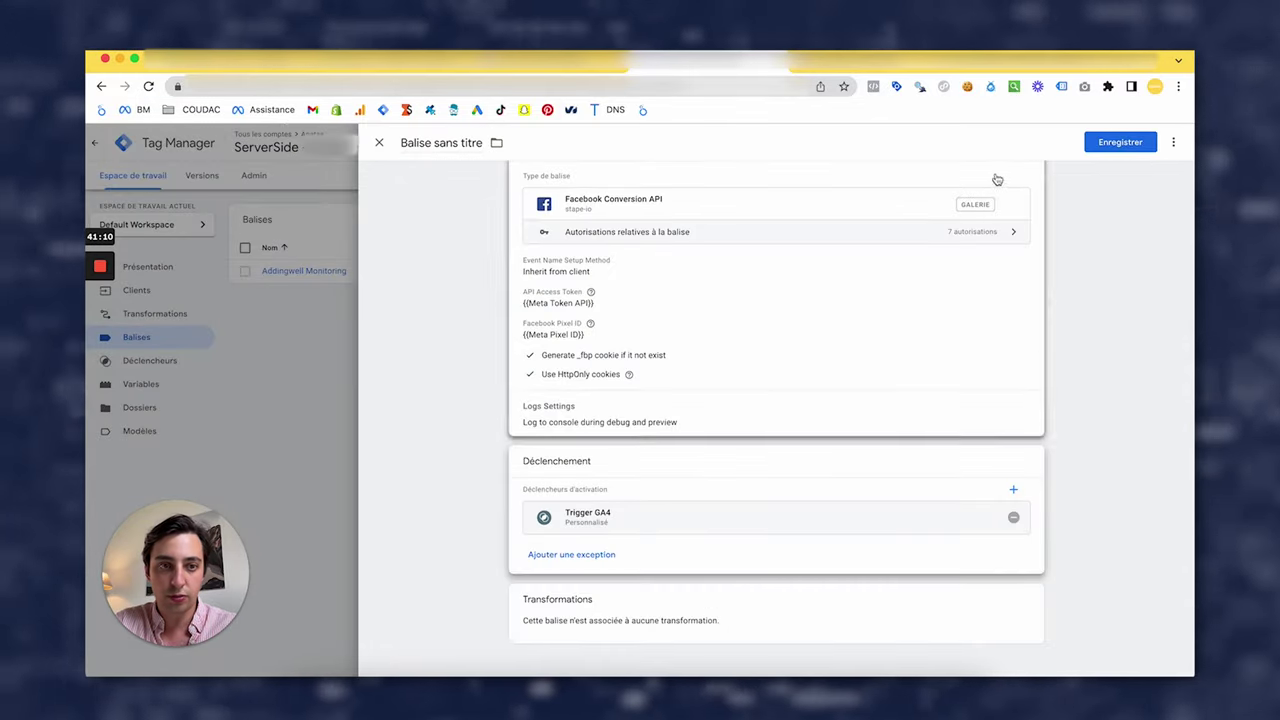
click(1119, 143)
click(735, 315)
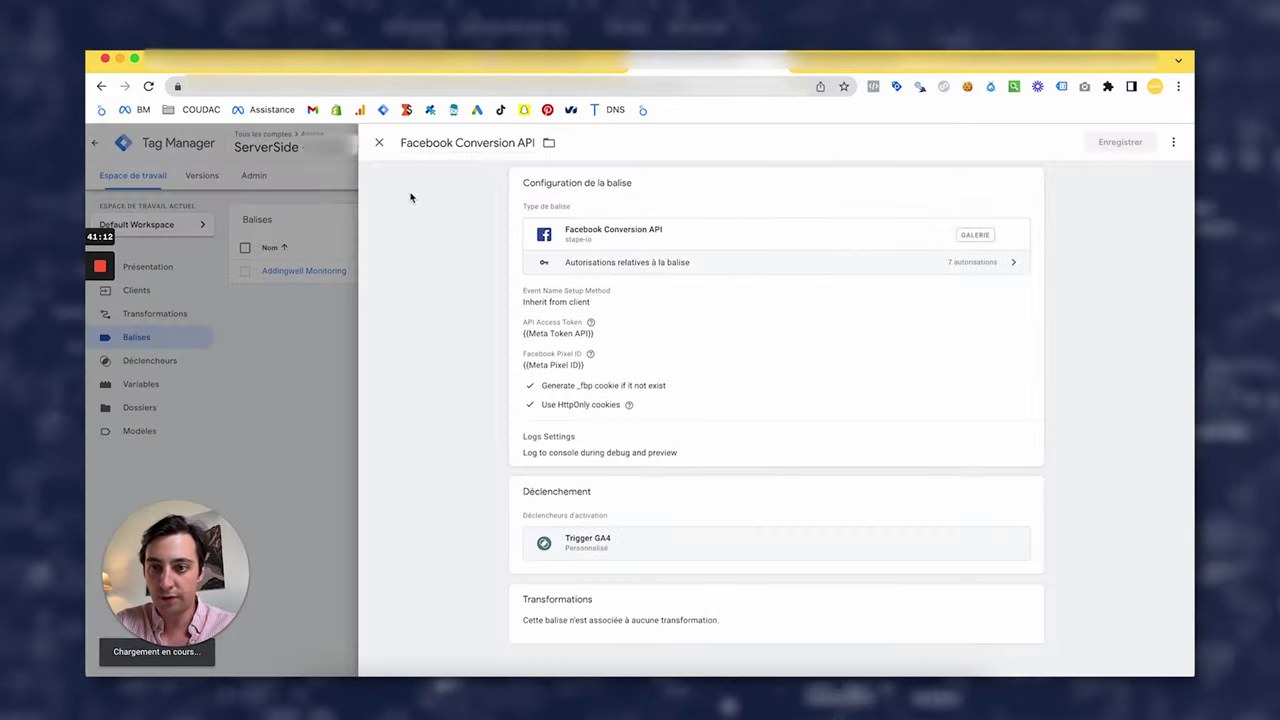
- Start a new lookup table variable (Tableau de conversion) with {{Event Name}} as its input variable
click(135, 390)
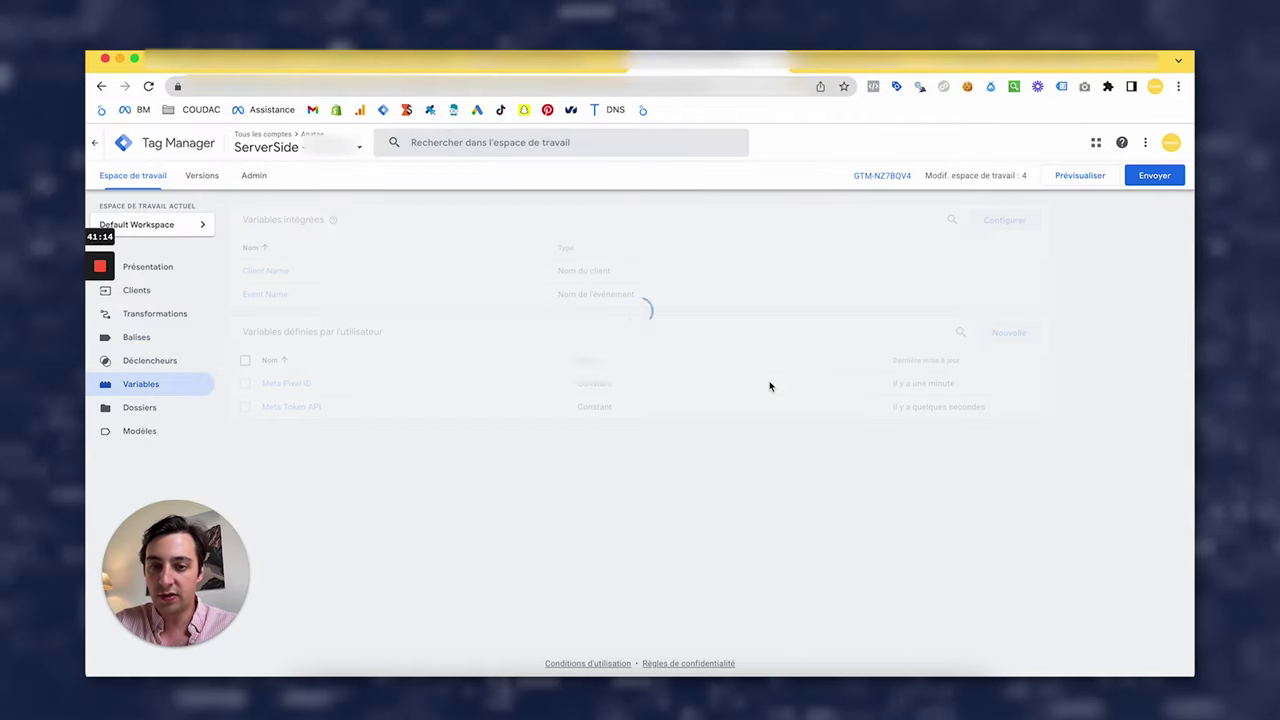
click(1008, 332)
click(661, 247)
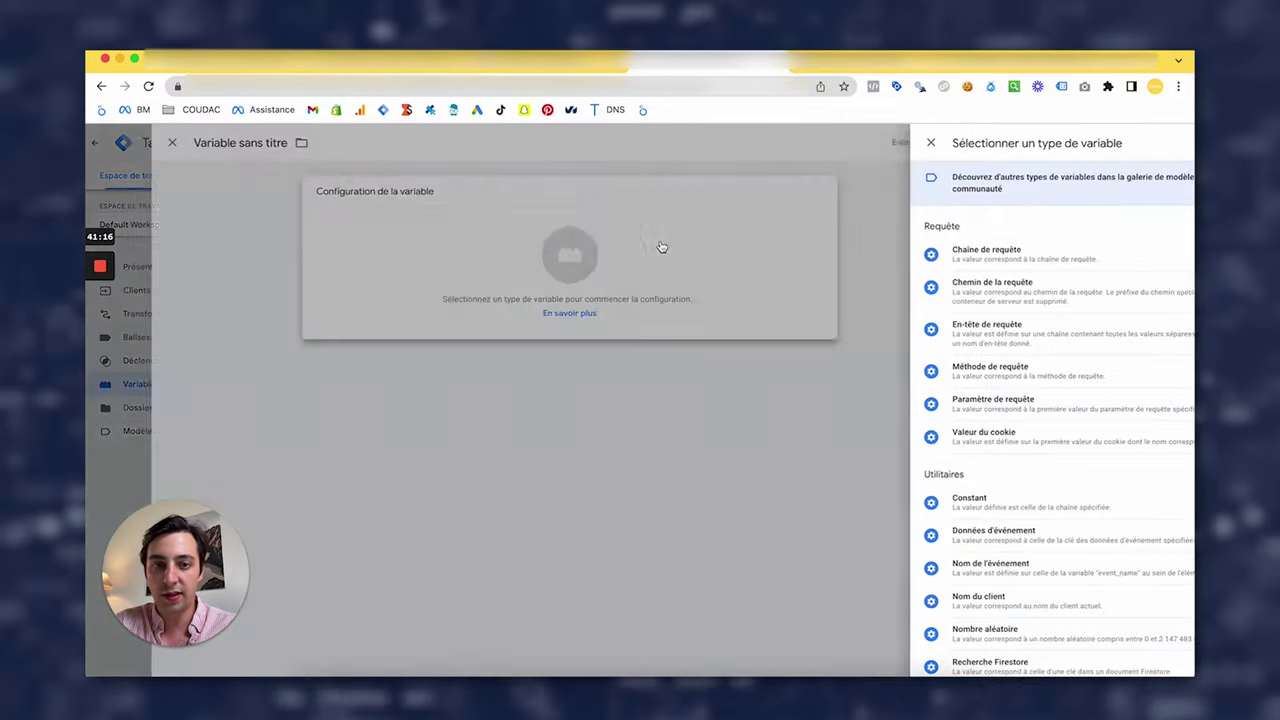
scroll(992, 557, down, 3)
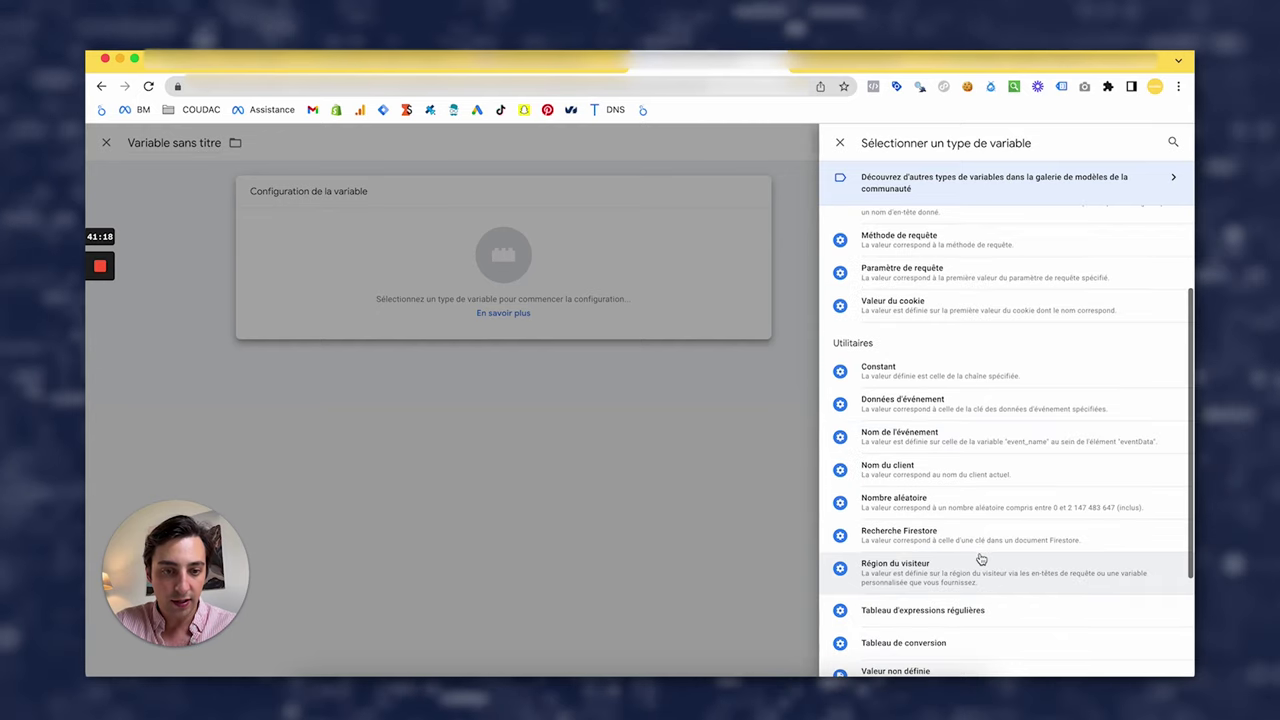
scroll(970, 570, down, 3)
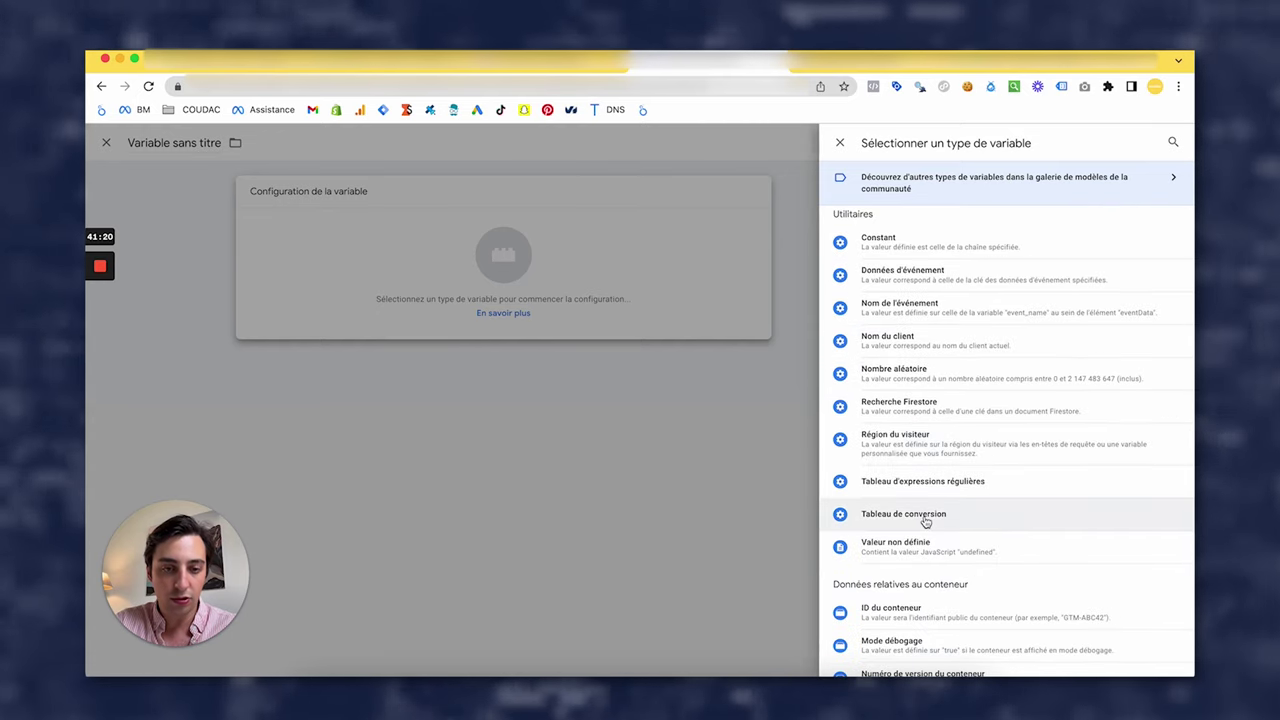
click(925, 518)
click(600, 308)
click(580, 325)
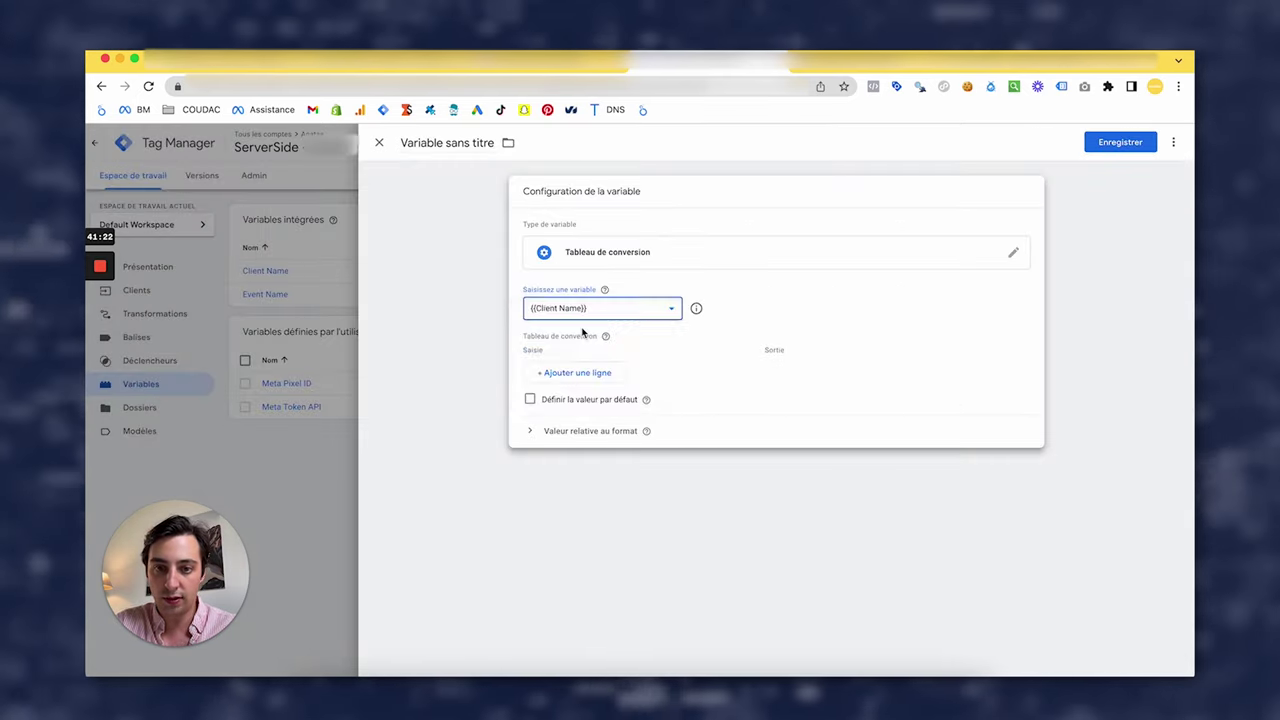
- Add a lookup table row mapping page_view to true
click(556, 373)
click(592, 370)
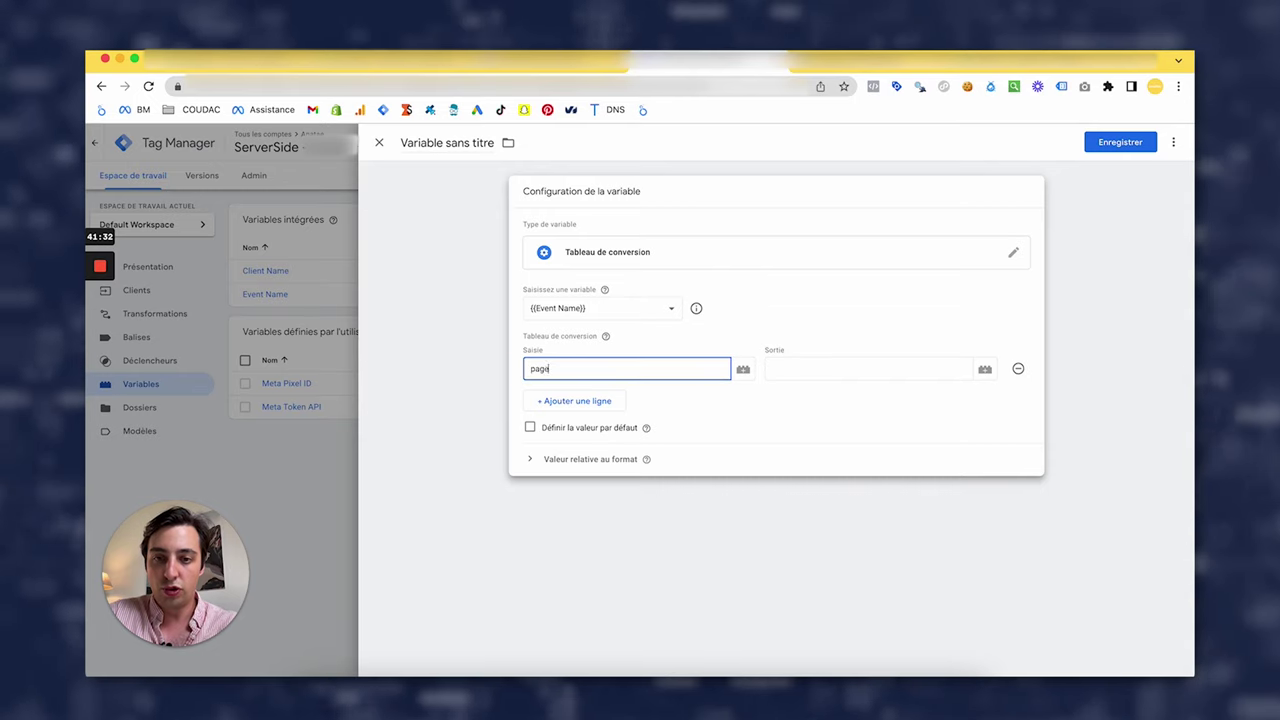
text(_view)
key(Tab)
text(tru)
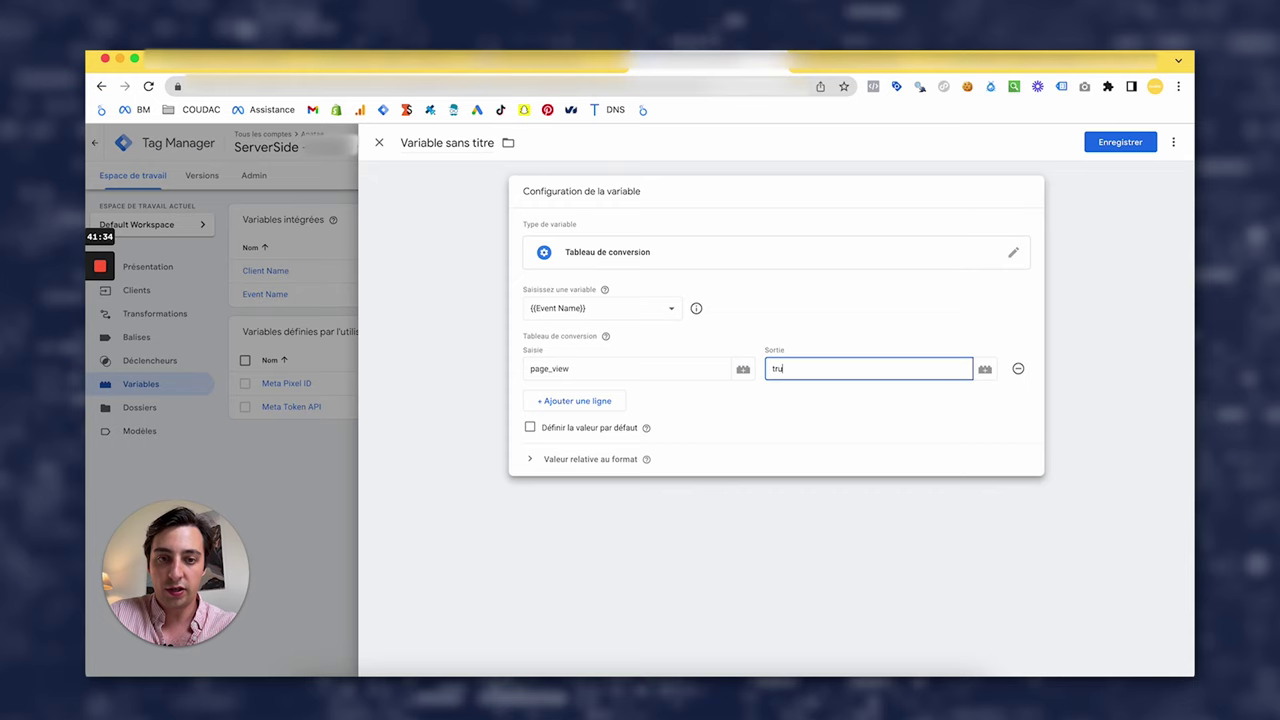
text(e)
- Add a second lookup table row mapping view_item_list to true
click(584, 400)
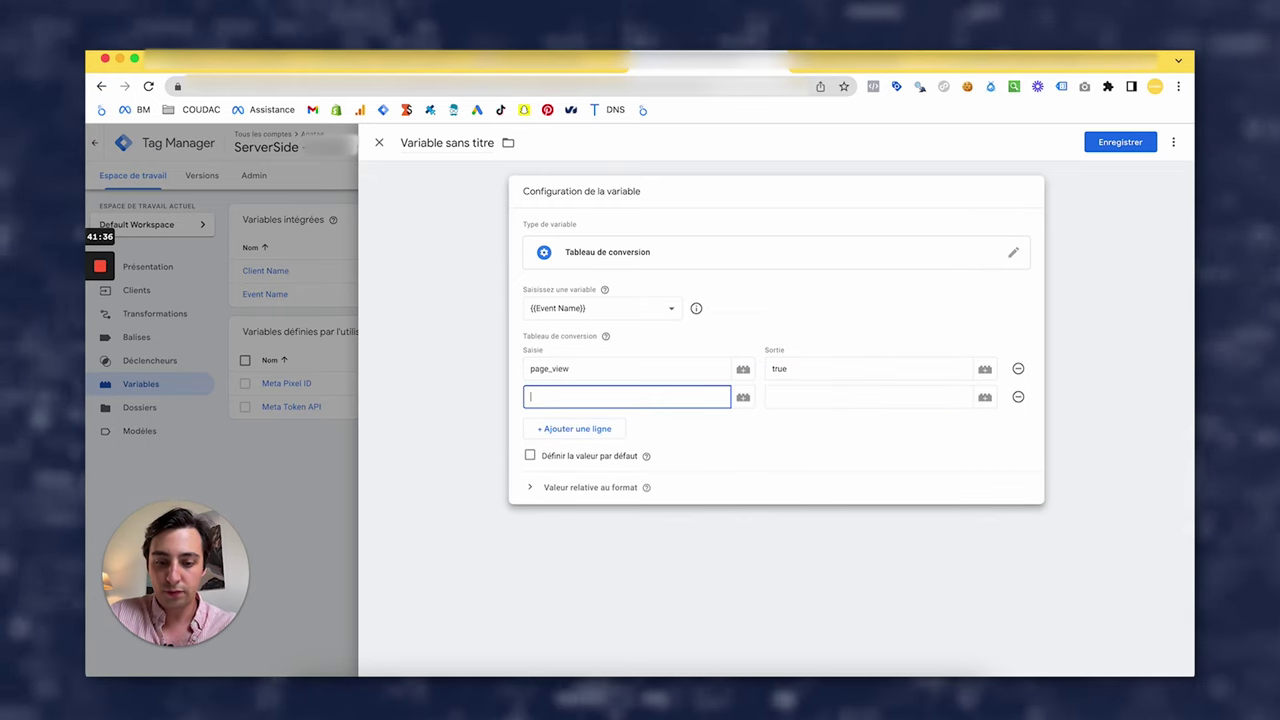
text(view_col)
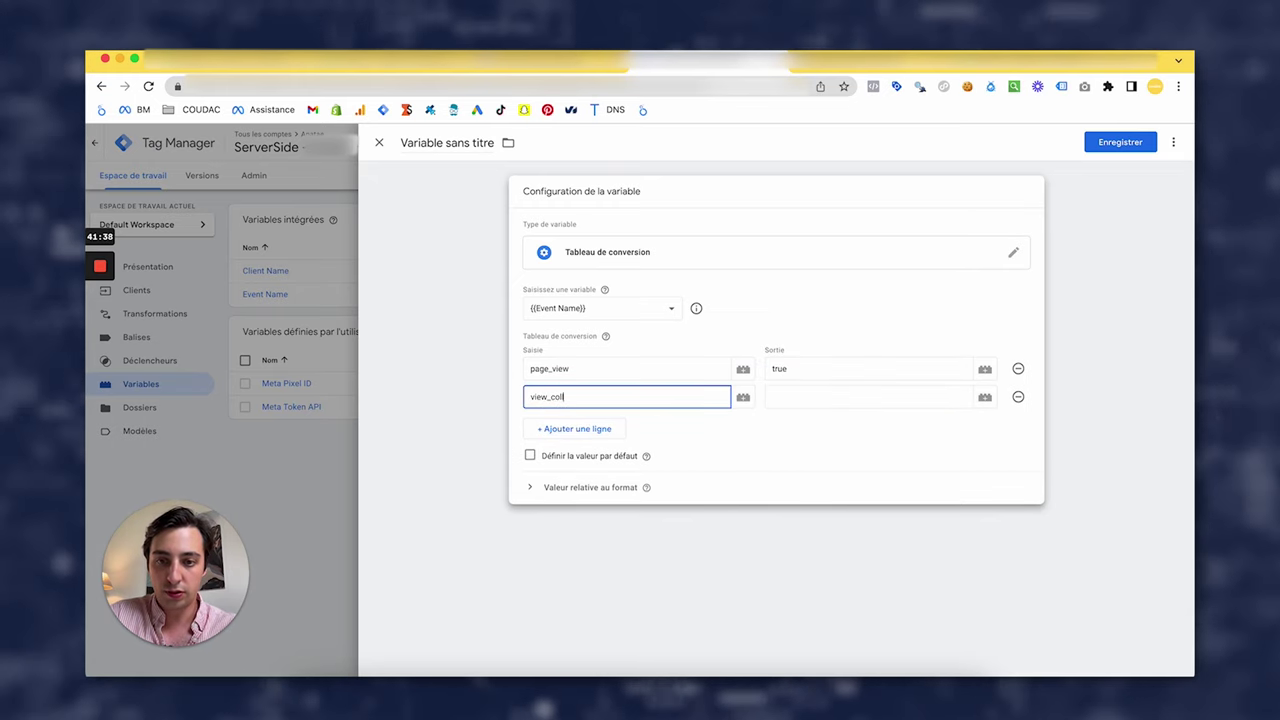
key(BackSpace)
key(BackSpace)
key(BackSpace)
text(item_list)
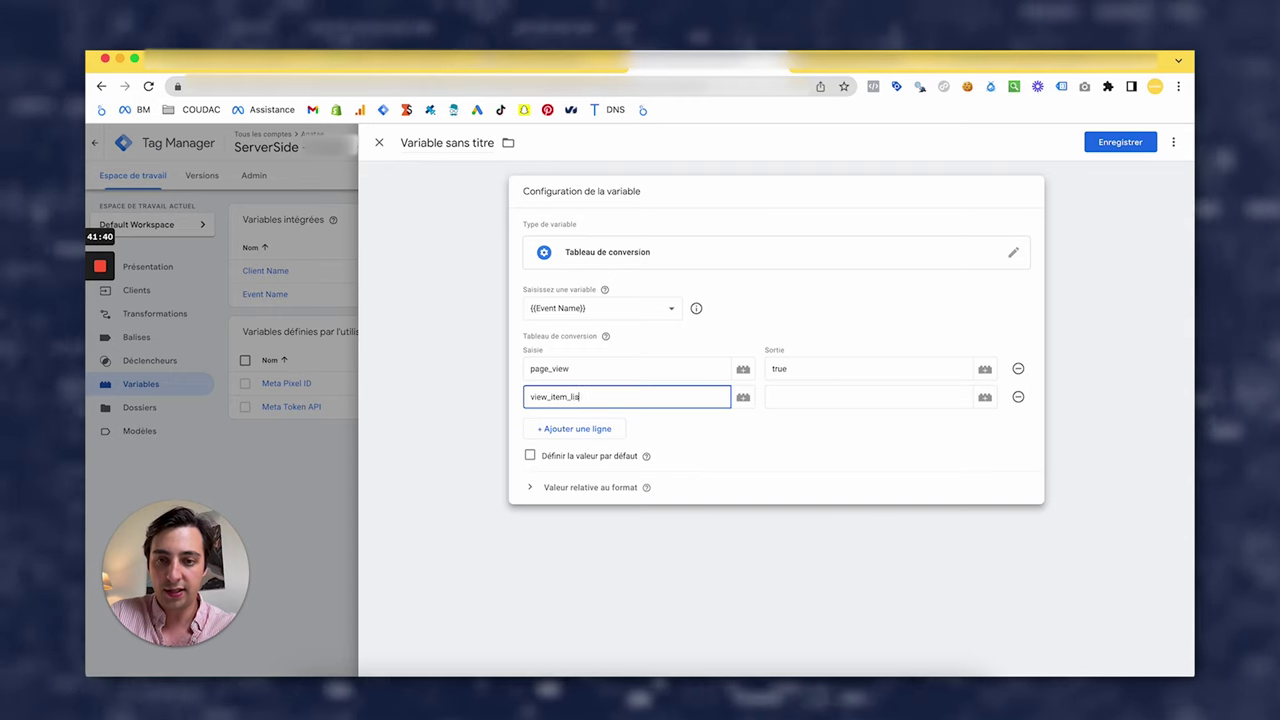
click(868, 397)
text(true)
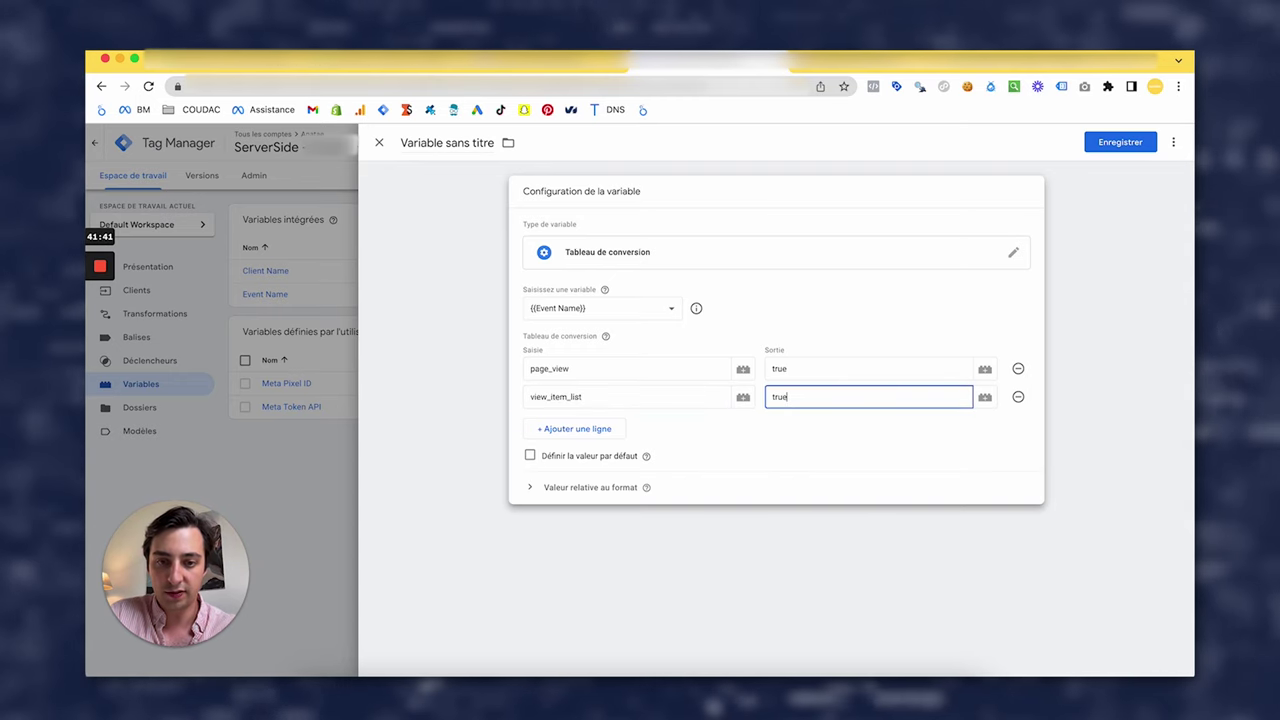
- Add lookup table rows mapping view_item and add_to_cart to true
click(580, 429)
text(view_item)
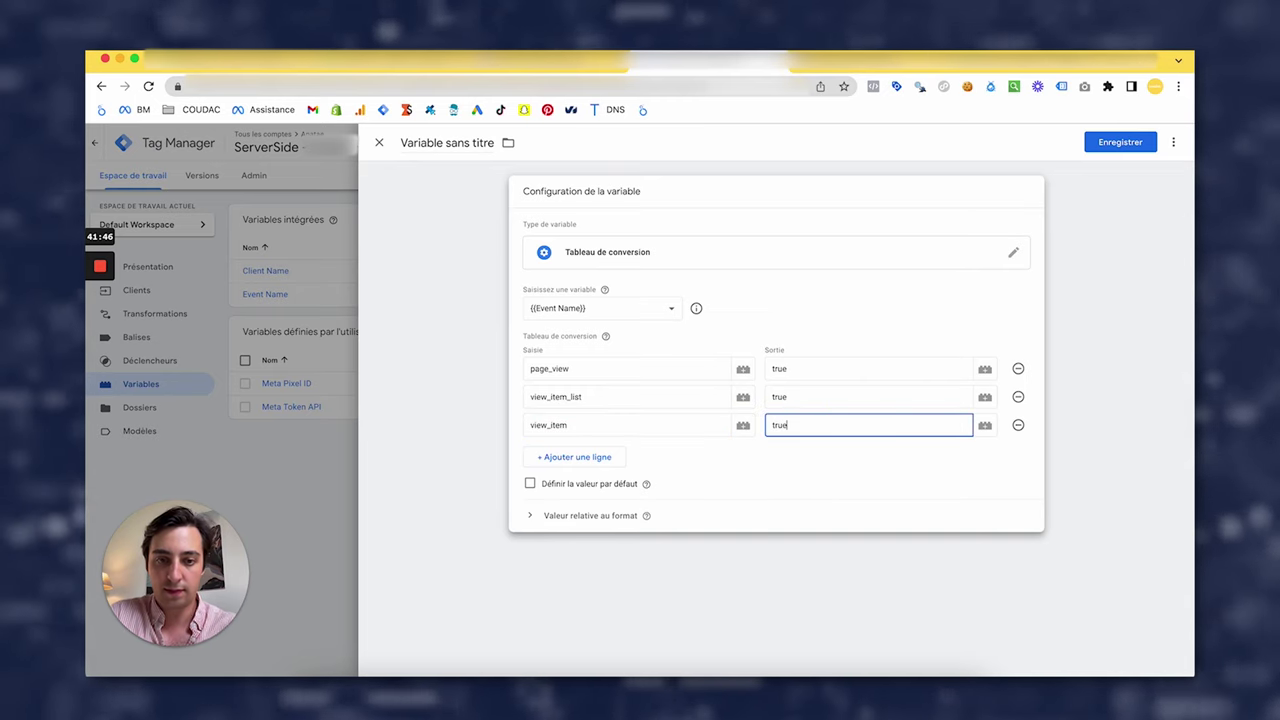
click(598, 457)
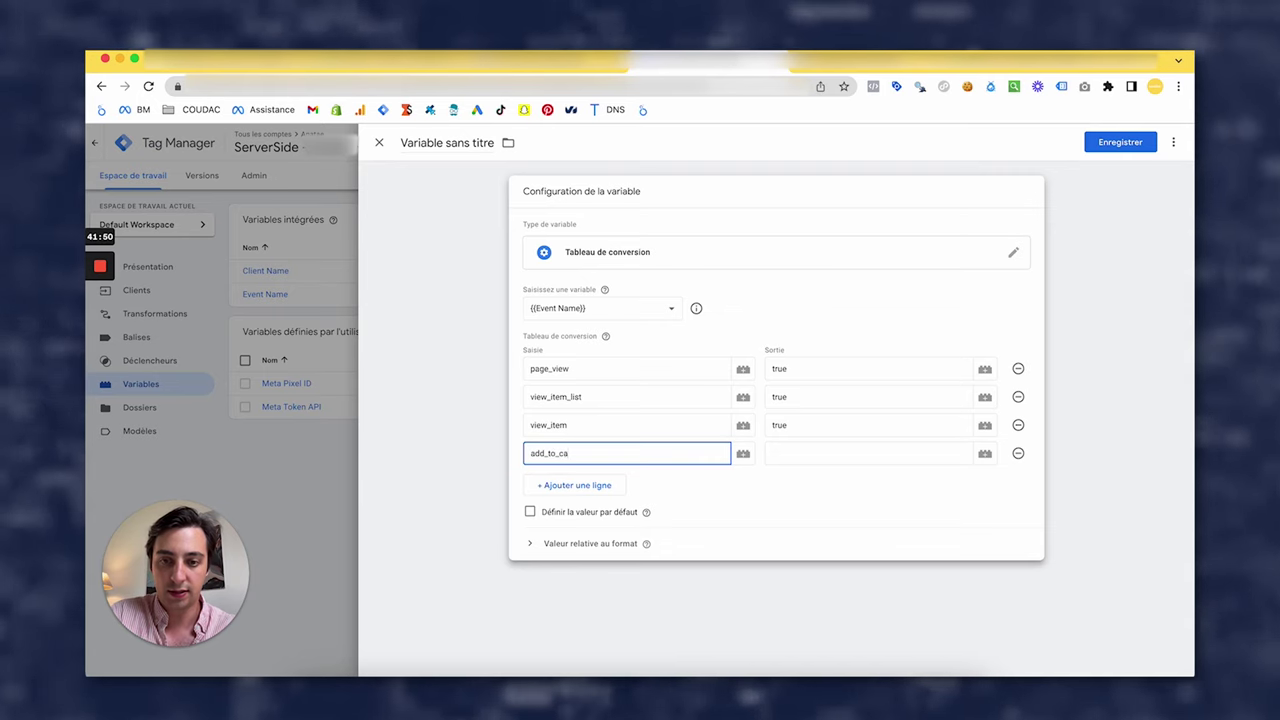
click(833, 459)
text(true)
- Add lookup table rows mapping begin_checkout and purchase to true
click(610, 485)
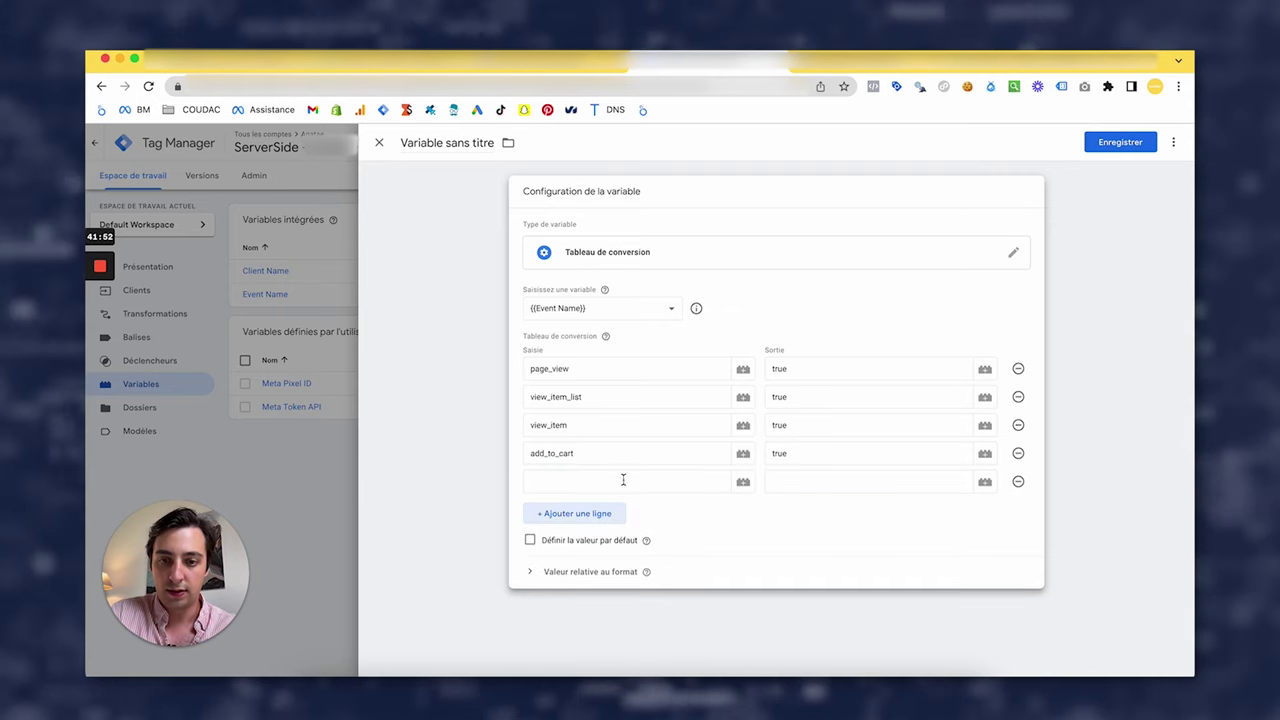
text(begin_checkout)
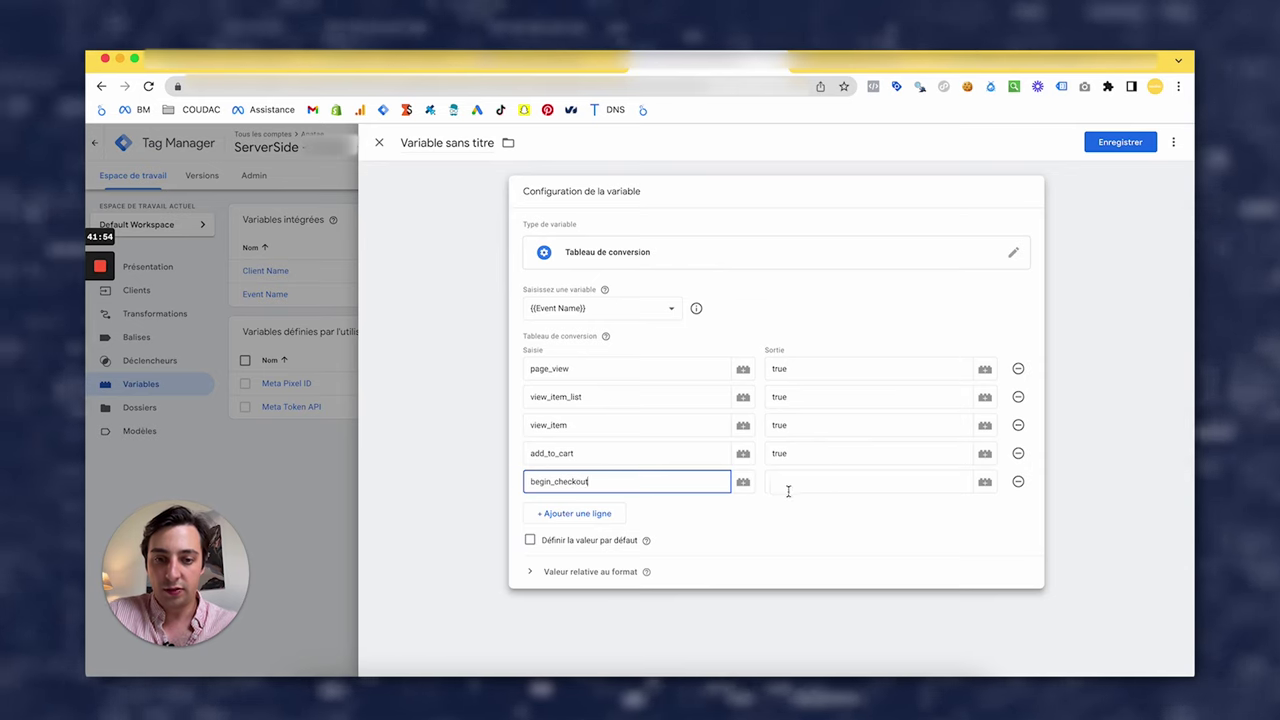
click(788, 487)
text(true)
click(574, 513)
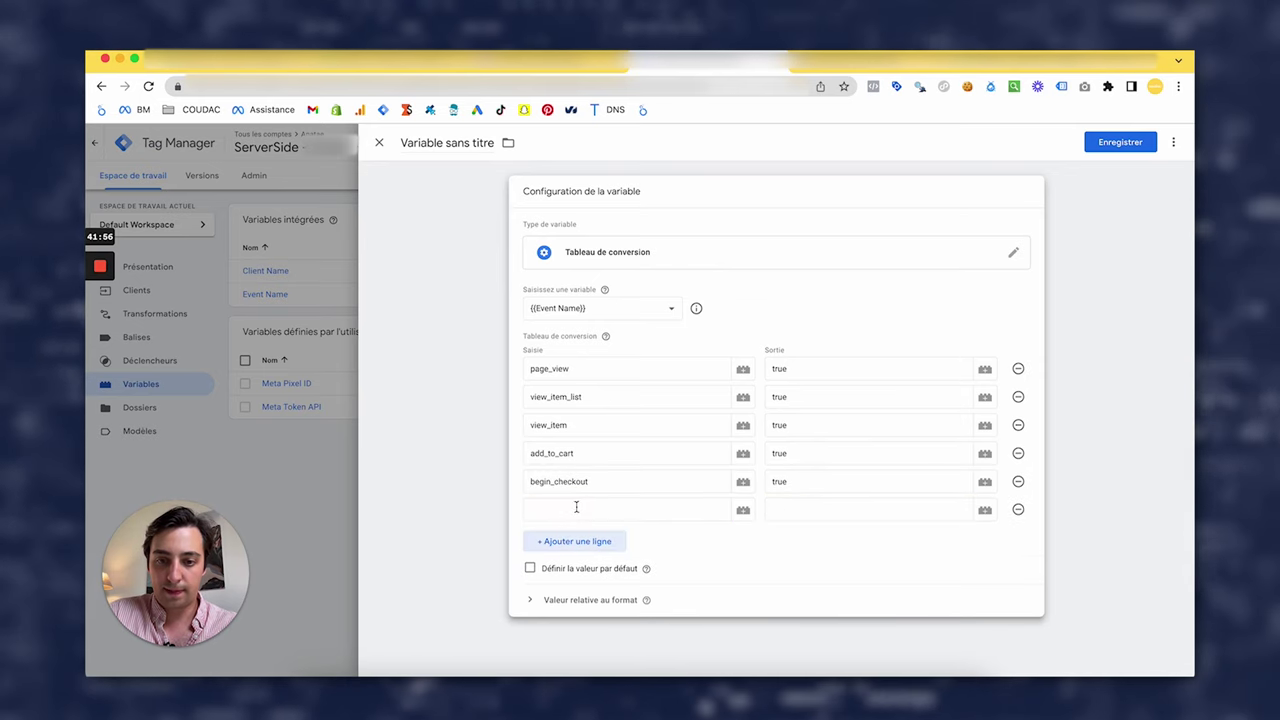
text(purchase)
click(794, 519)
text(true)
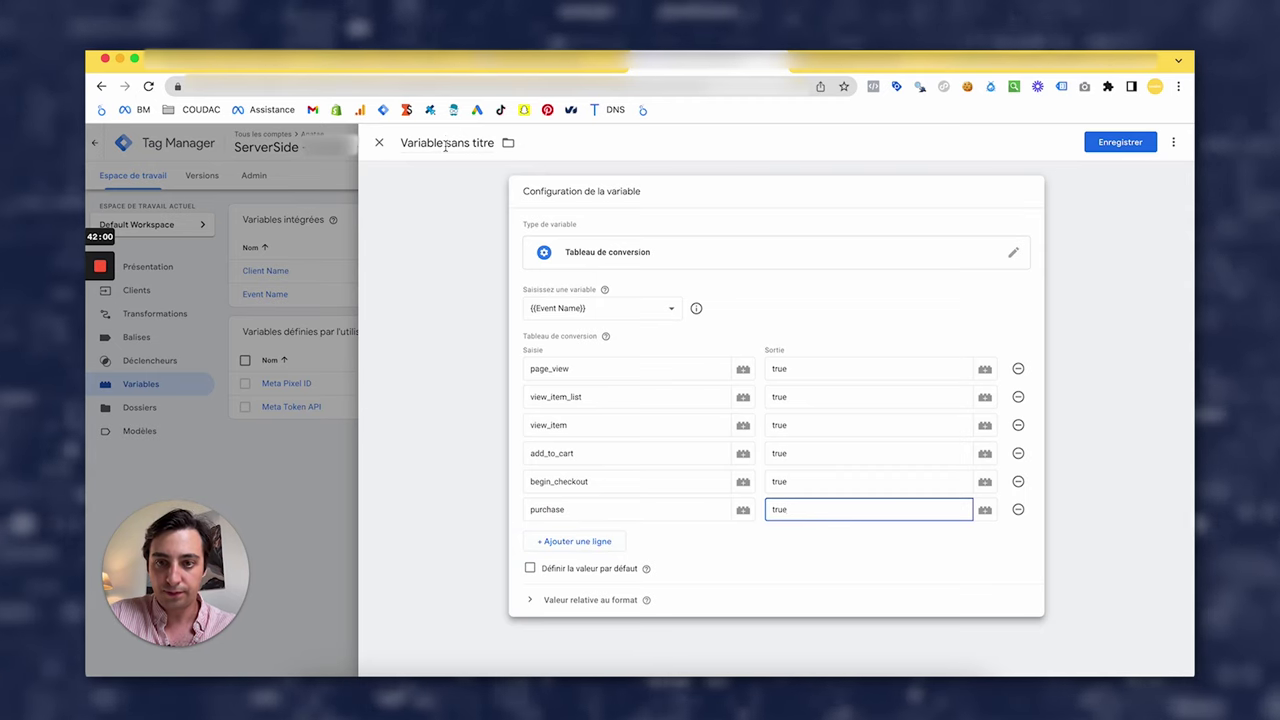
- Give the lookup table variable a default value of false, name it Facebook Event Filter and save it
click(530, 568)
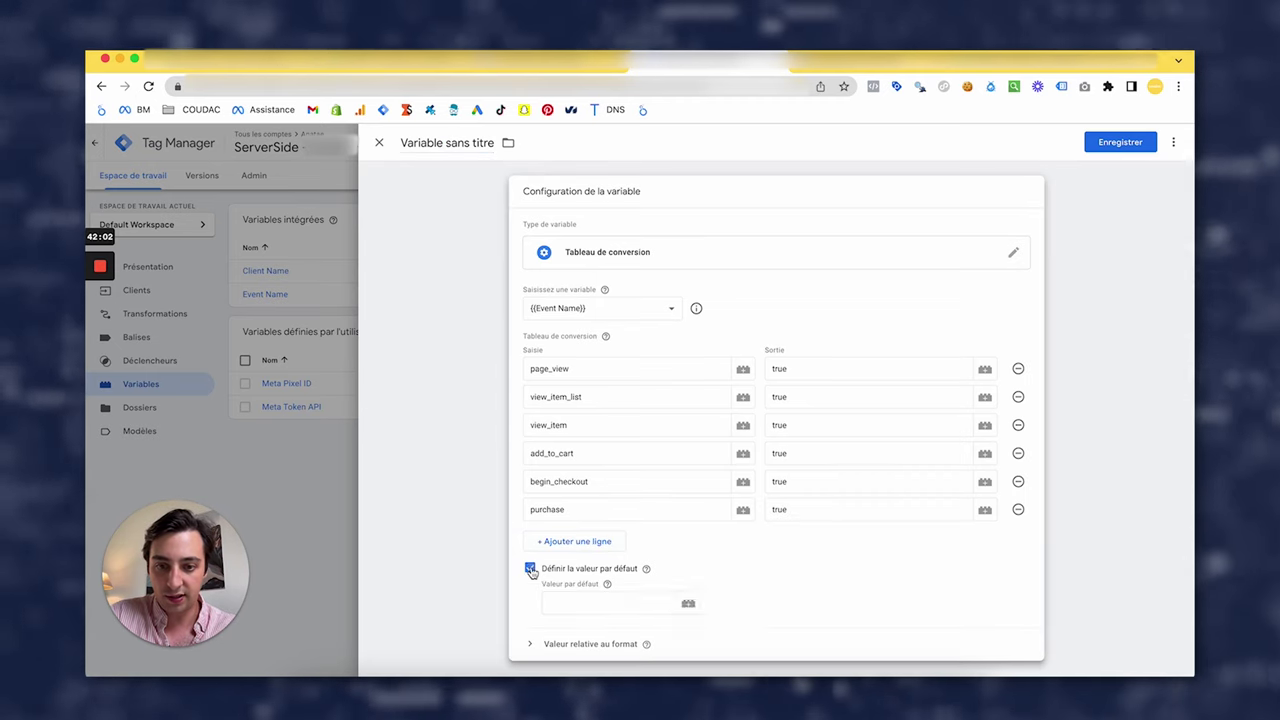
click(630, 604)
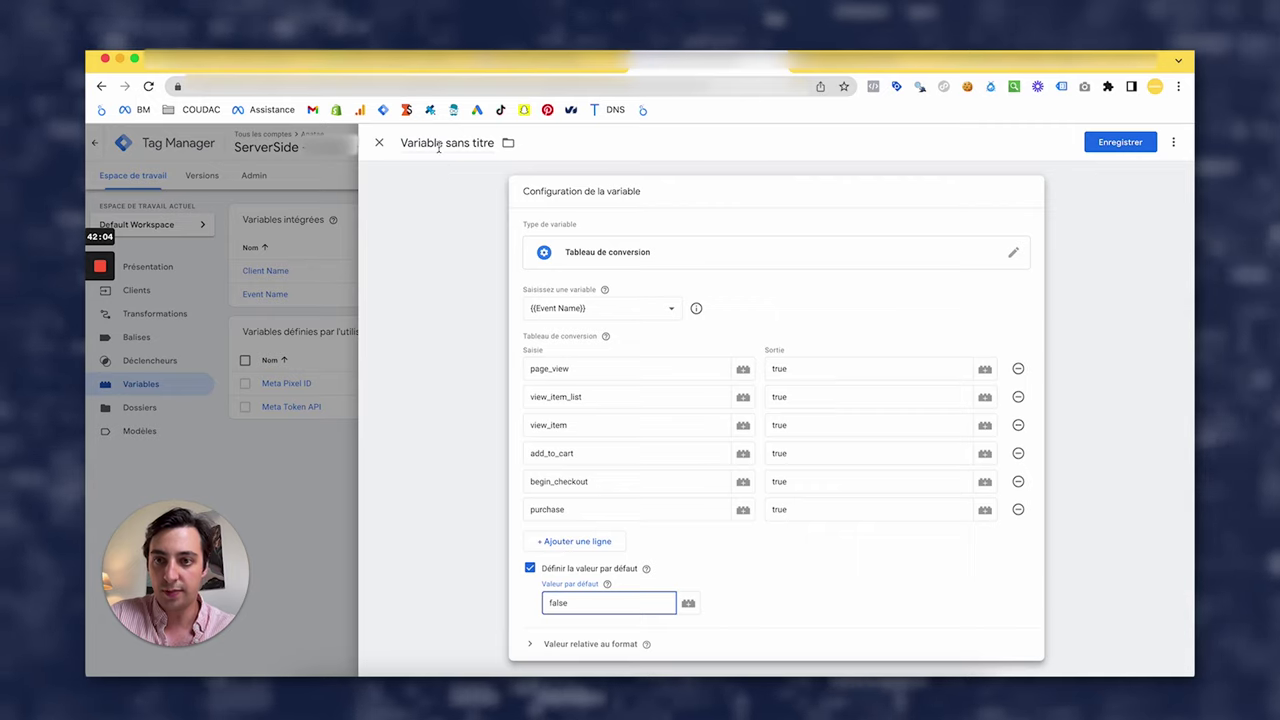
click(438, 146)
text(Faceb)
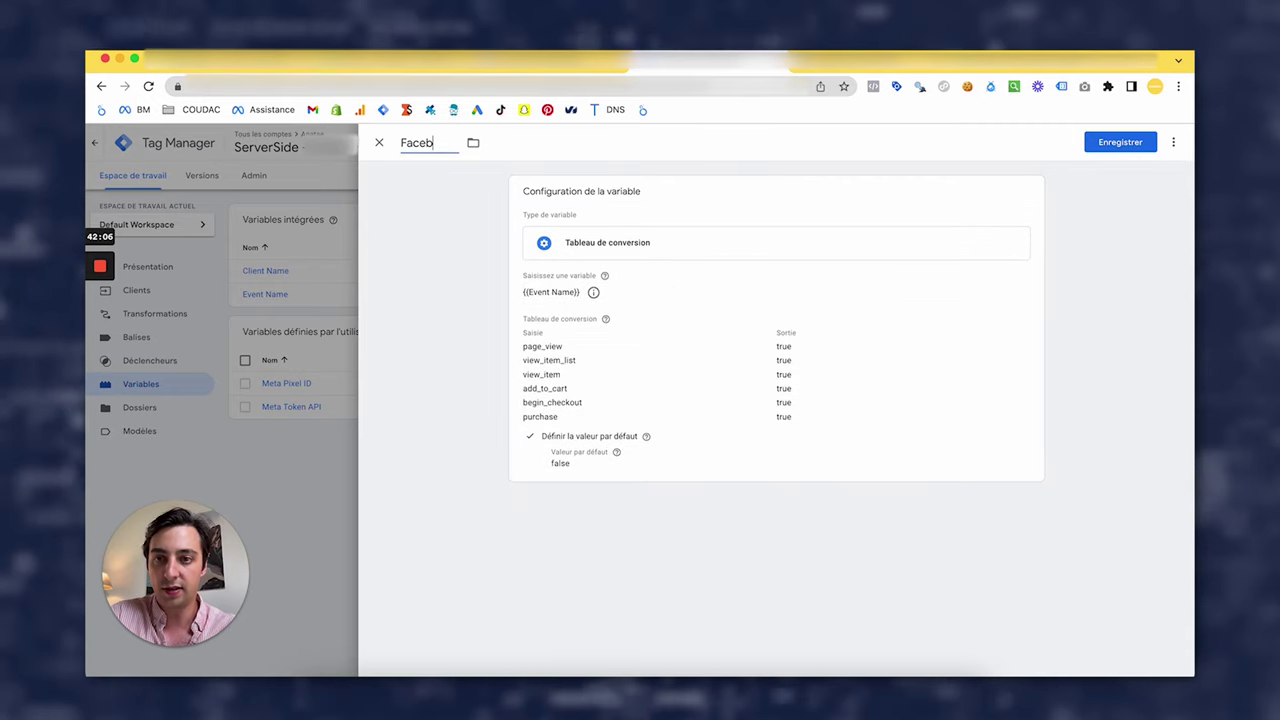
text(ook Event Filter)
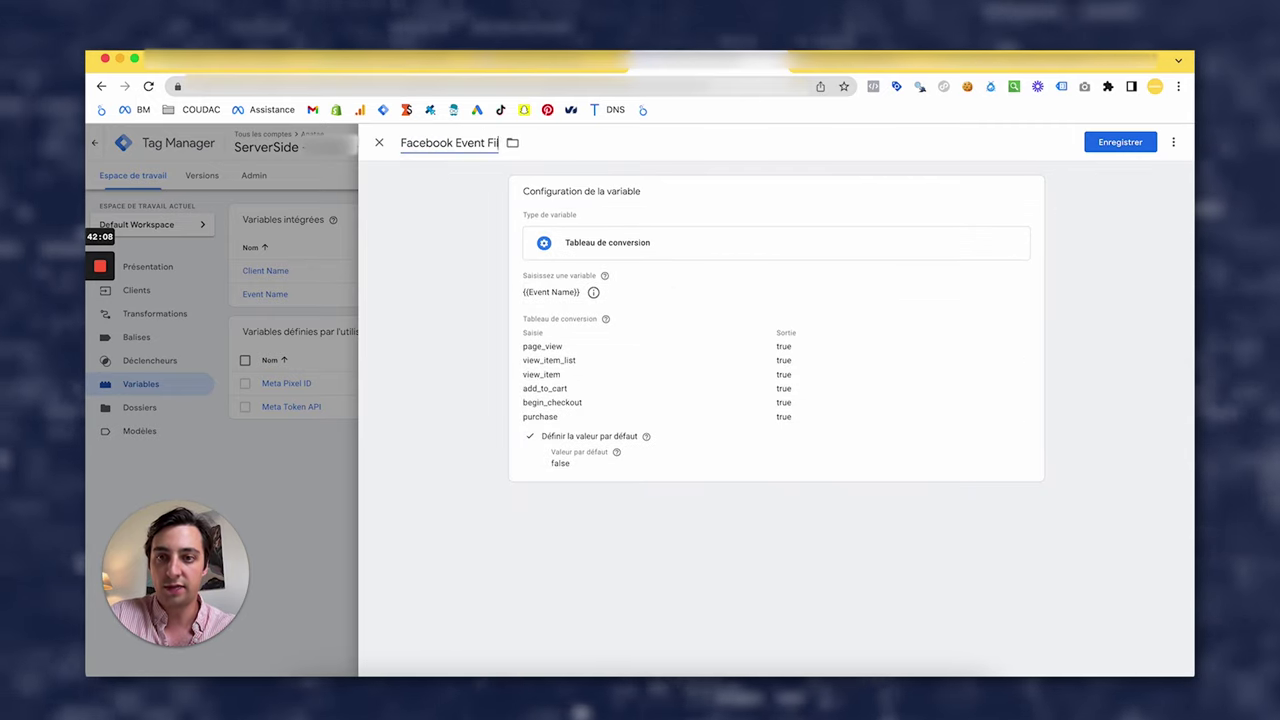
click(1100, 146)
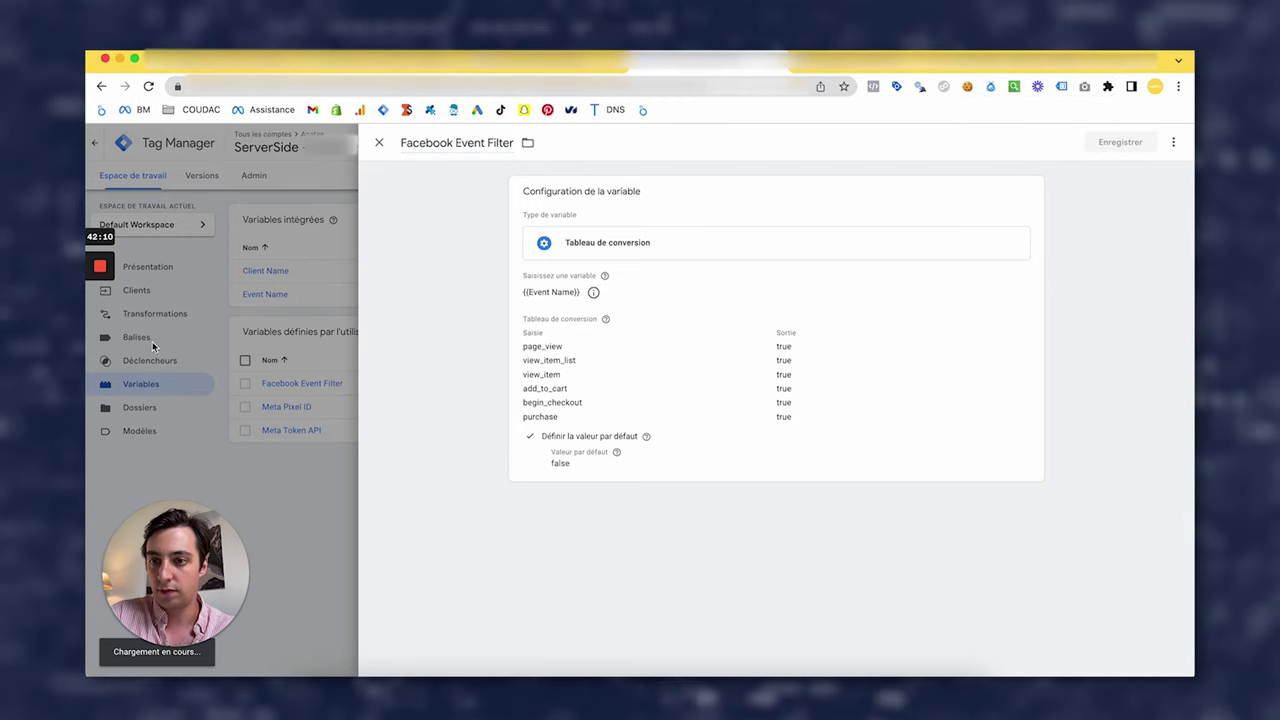
- Duplicate the GA4 trigger used by the Facebook Conversion API tag and name the copy Trigger Meta
click(146, 343)
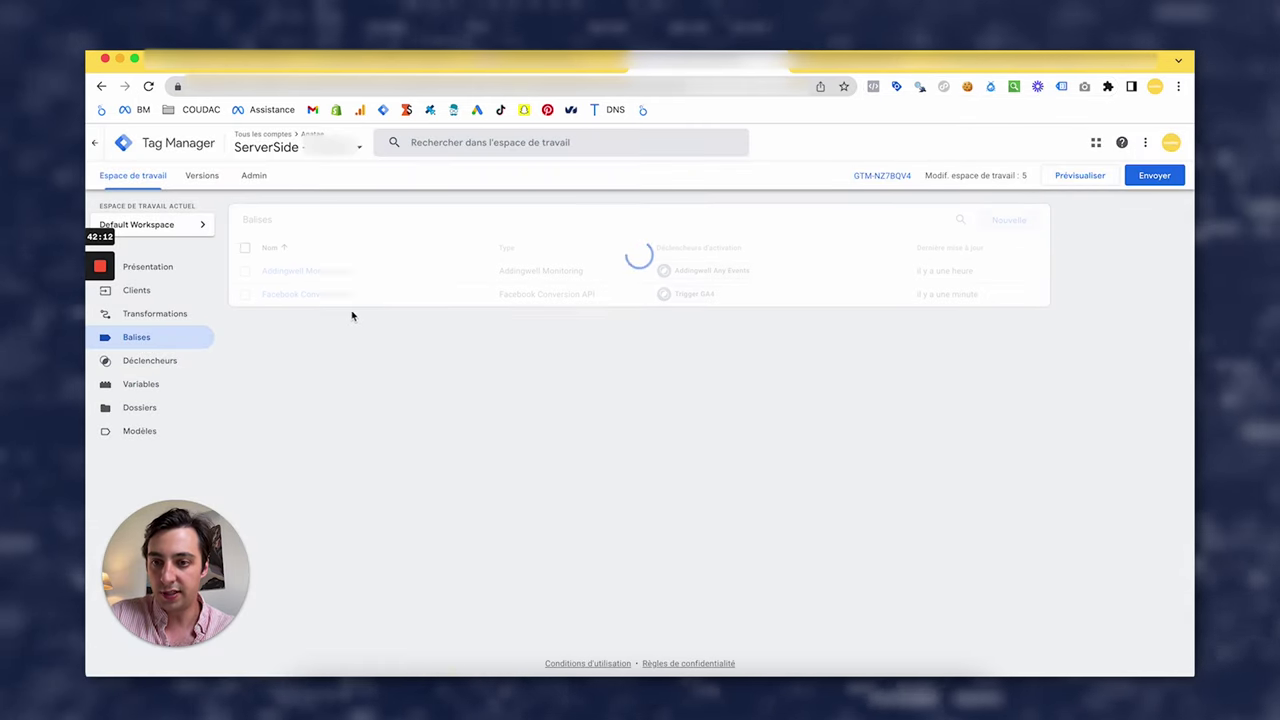
click(311, 296)
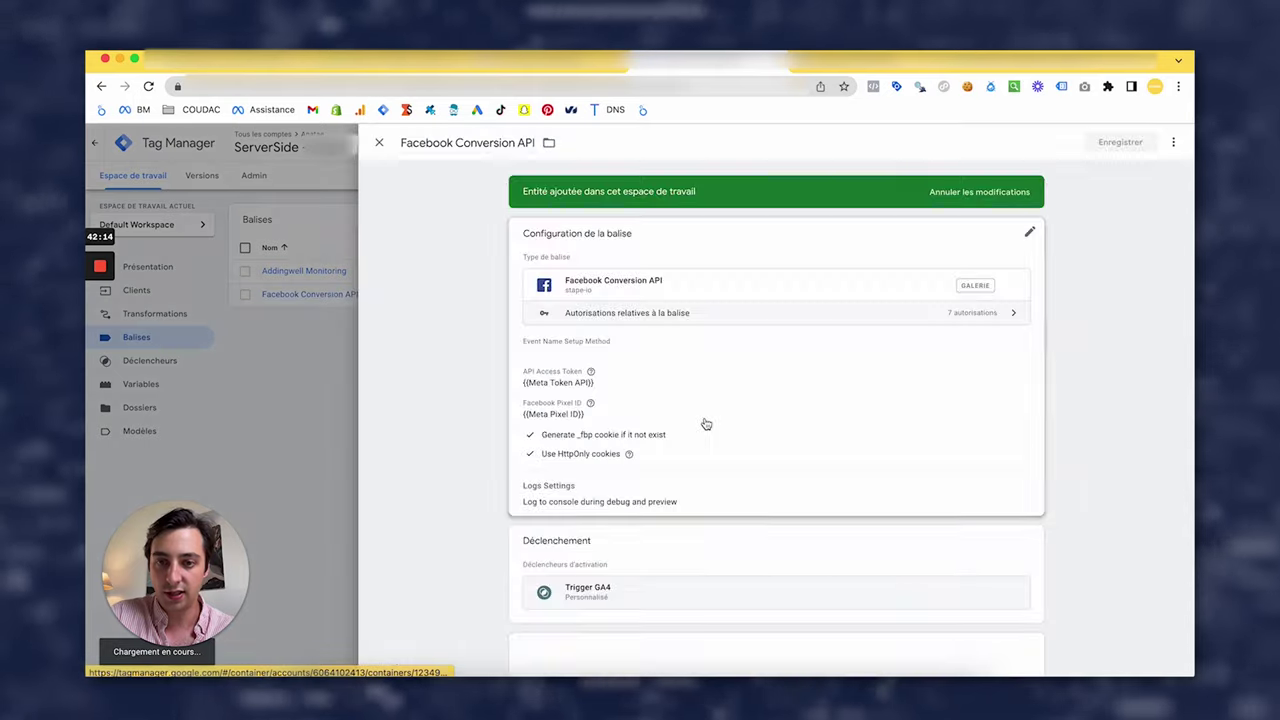
scroll(612, 530, down, 3)
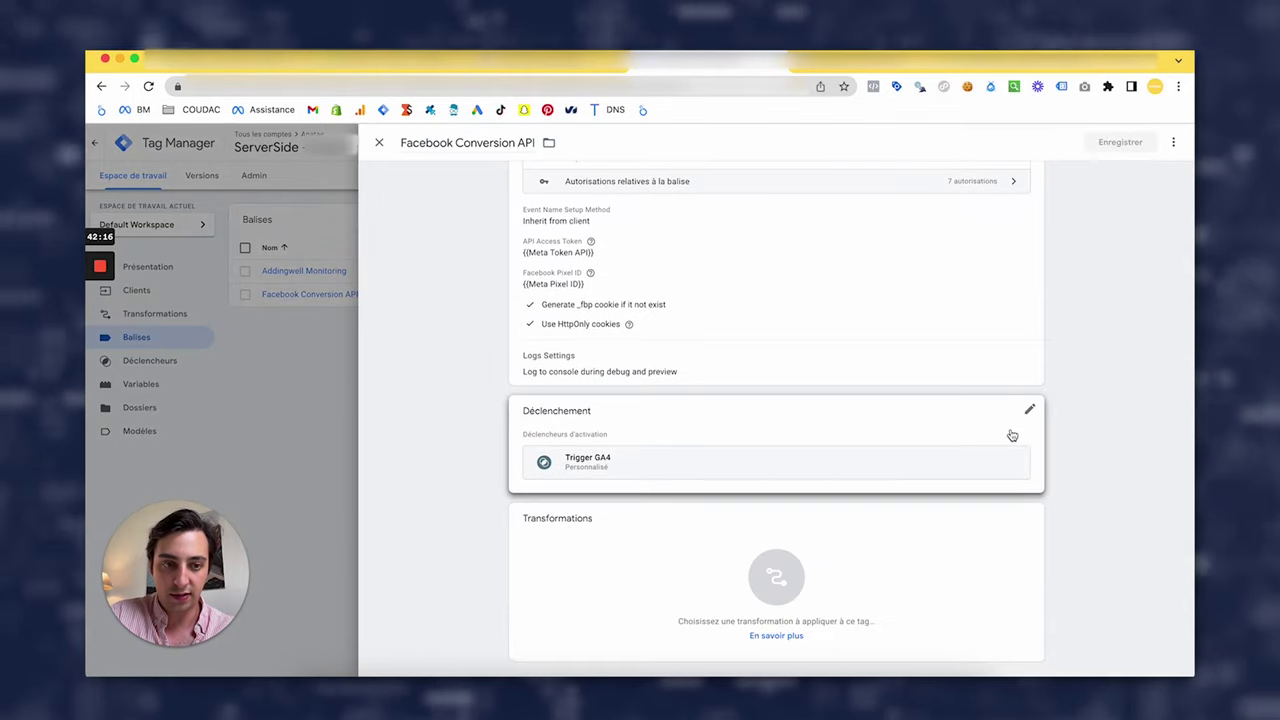
click(959, 459)
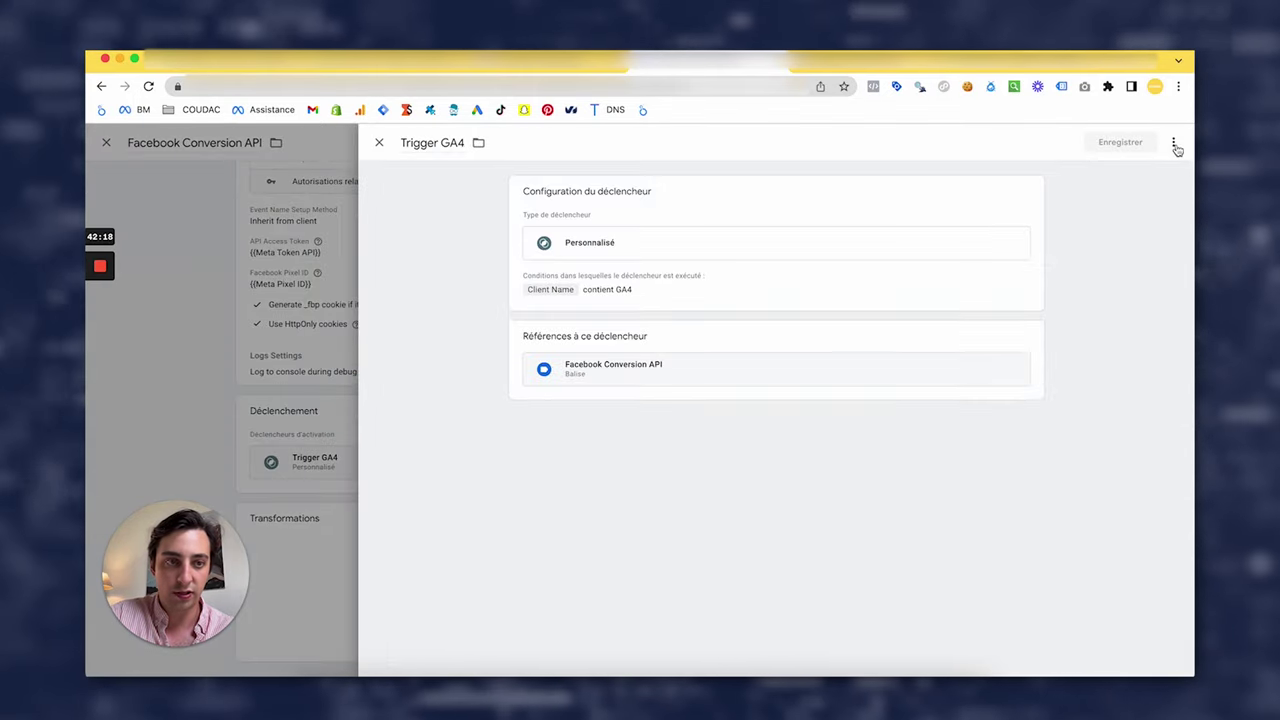
click(1172, 142)
click(1090, 171)
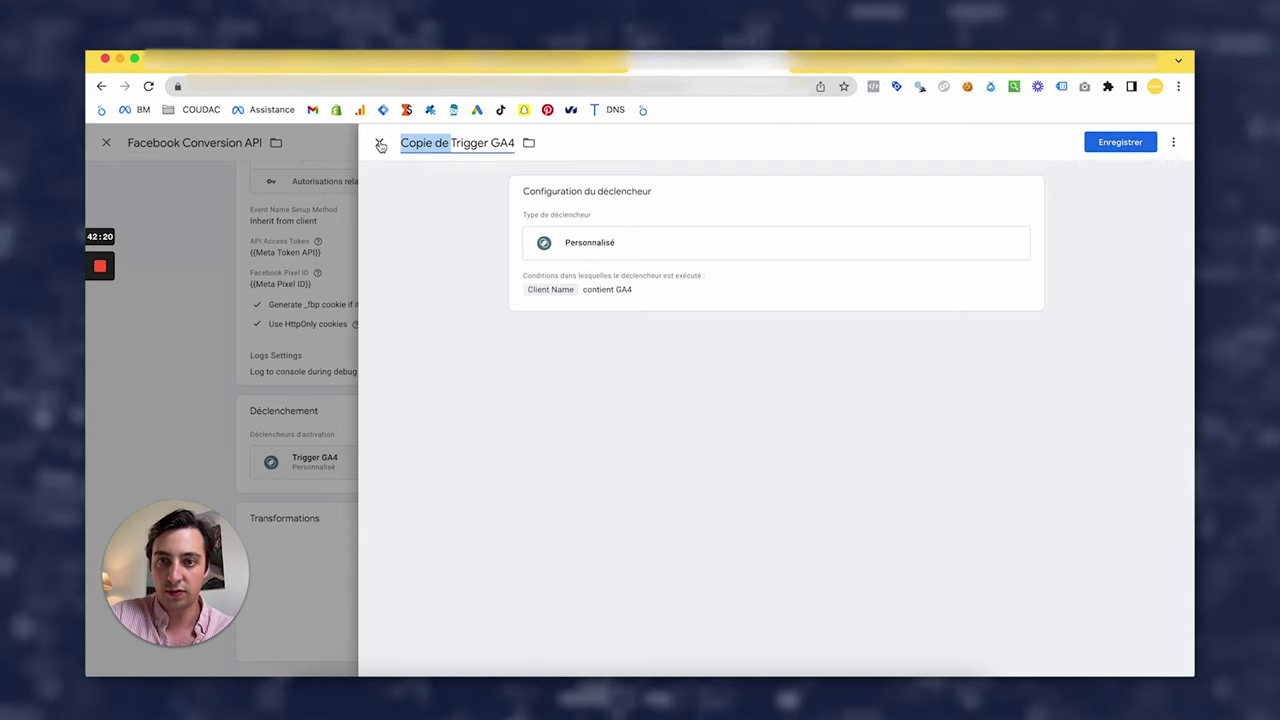
key(BackSpace)
double_click(451, 143)
text(ME)
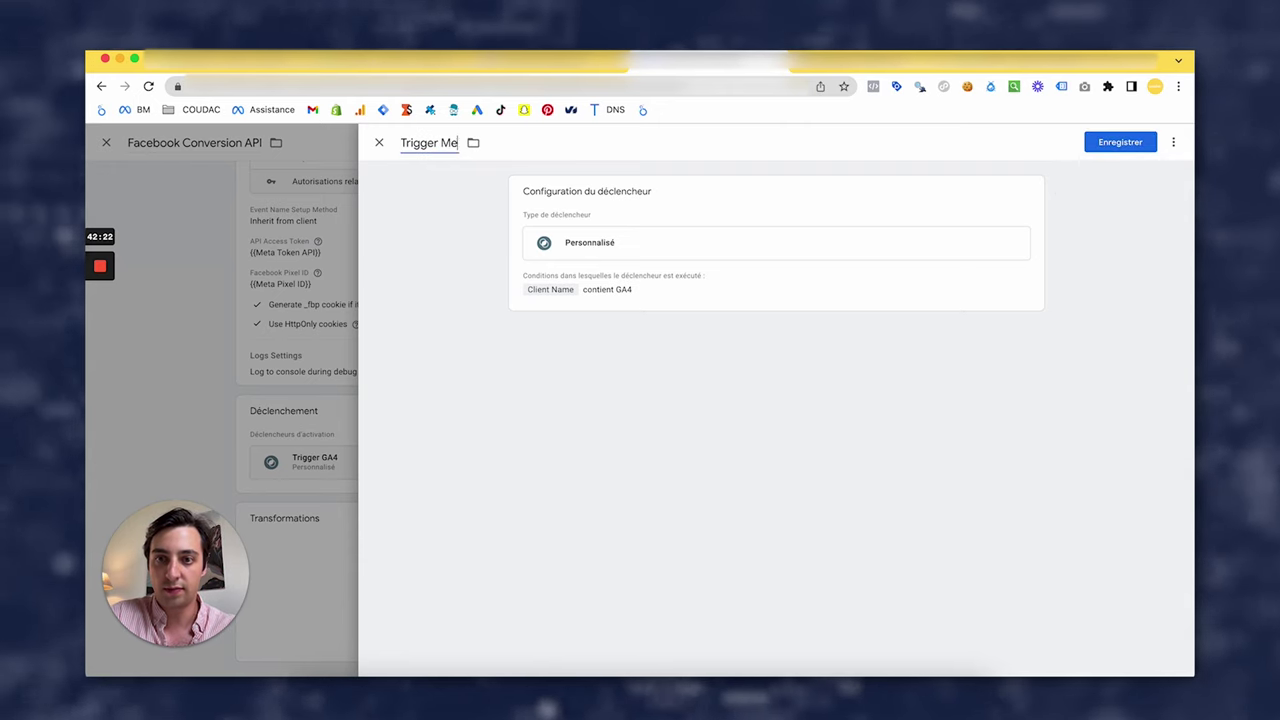
text(ta)
- Add a second condition to Trigger Meta based on the Facebook Event Filter variable with the value true
click(720, 298)
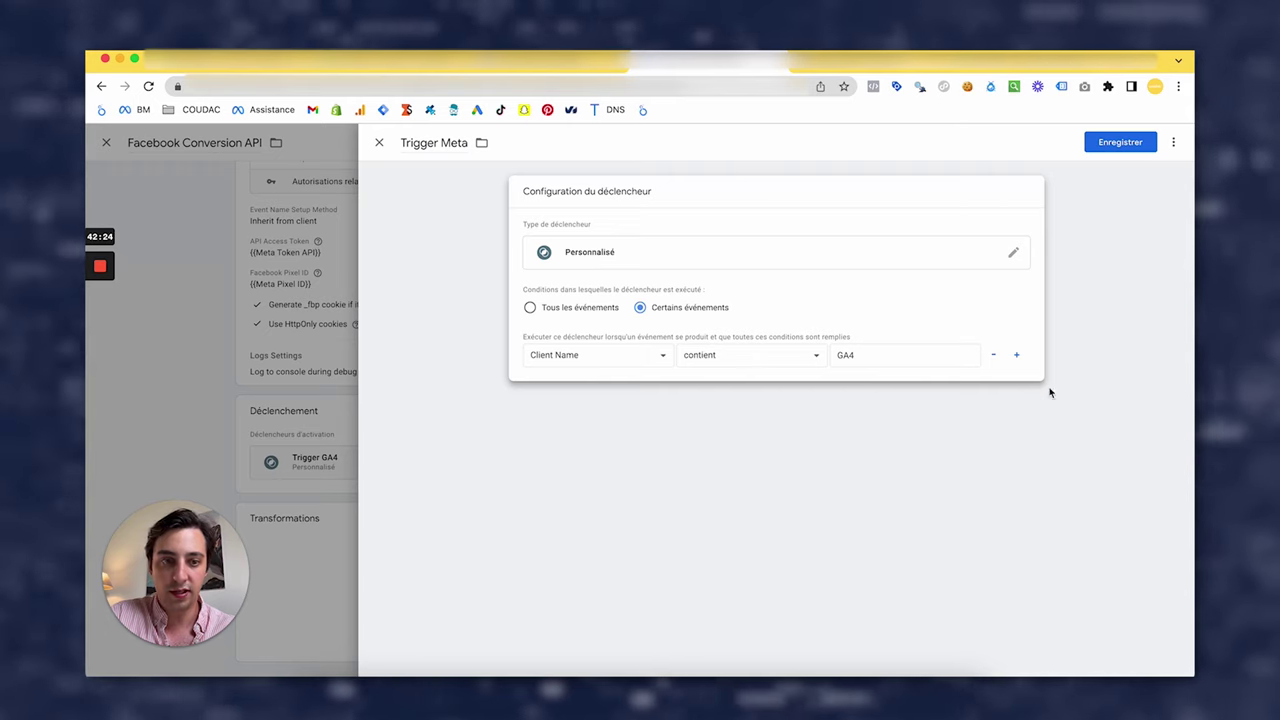
click(1016, 355)
click(548, 384)
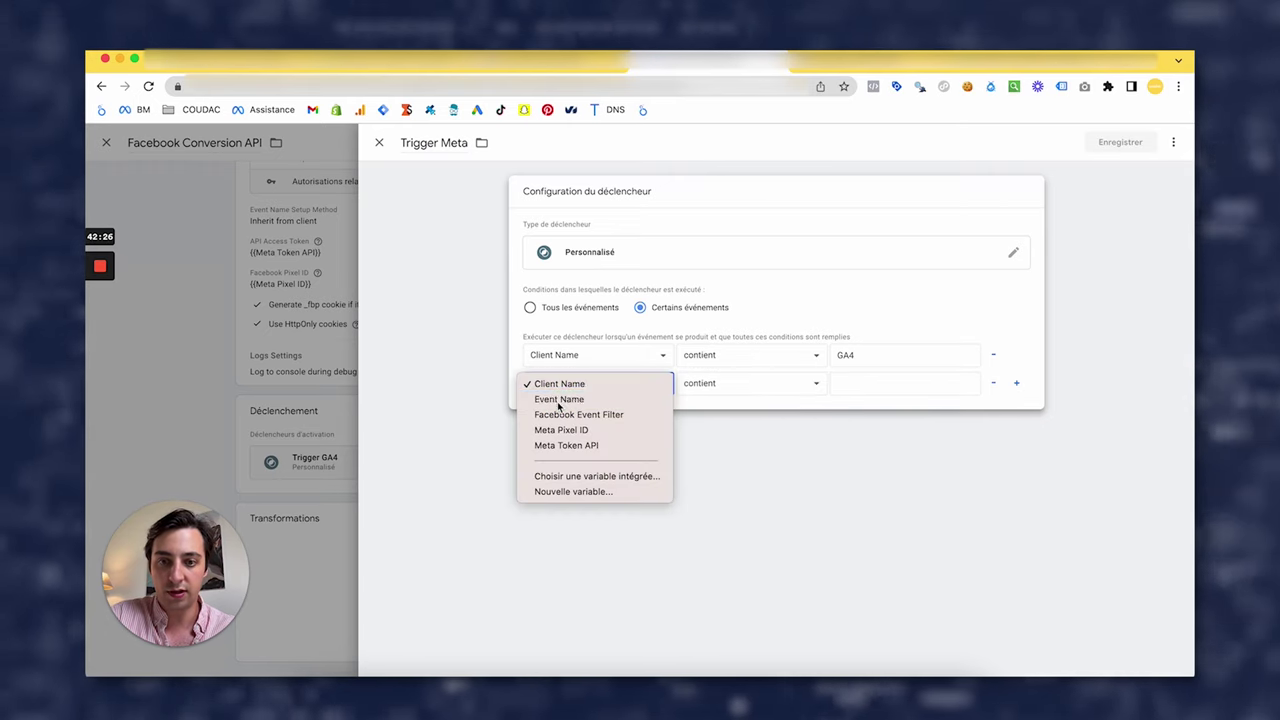
click(556, 399)
click(636, 383)
click(613, 400)
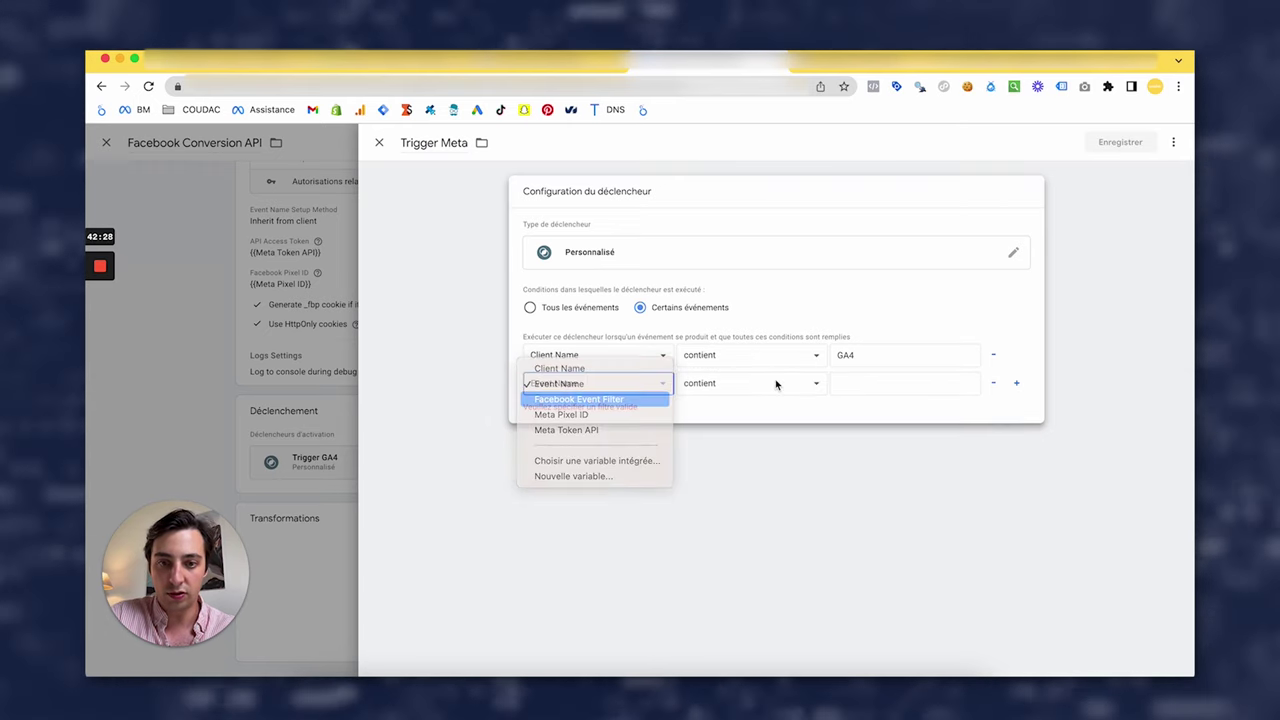
click(883, 389)
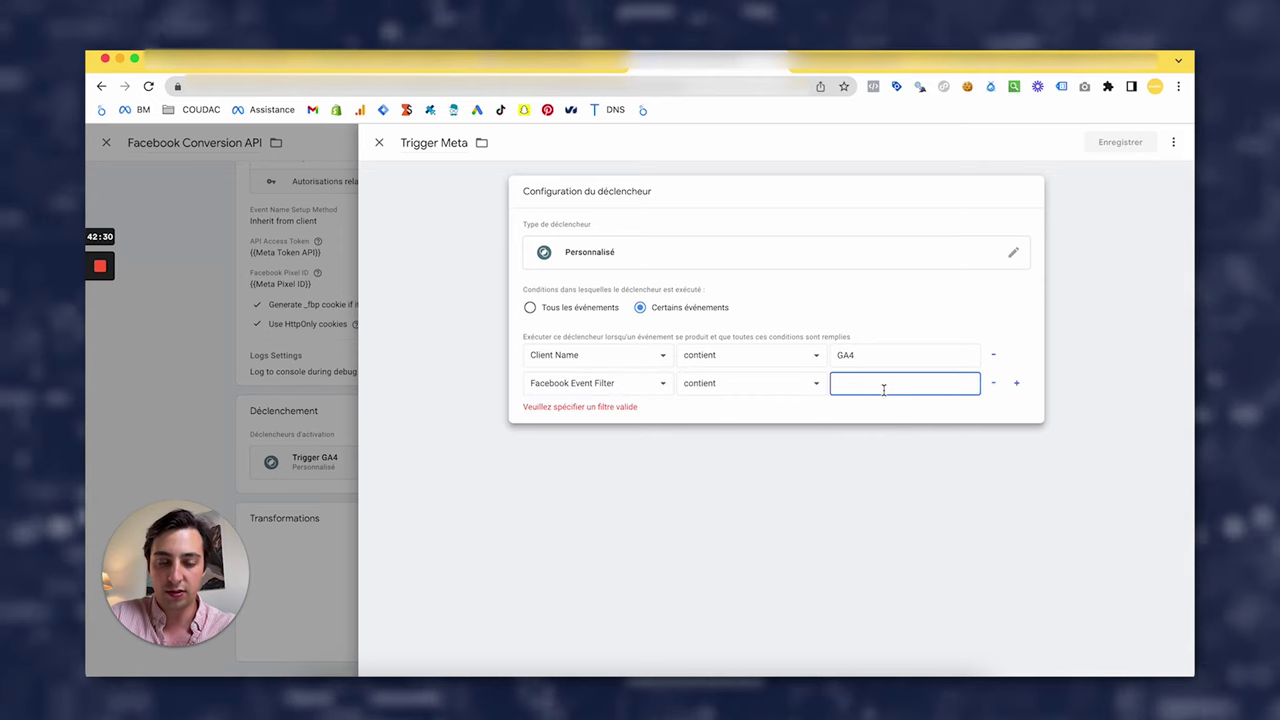
text(tru)
- Set the operator of both Trigger Meta conditions to "est égal(e) à" and save the trigger
click(805, 357)
click(791, 341)
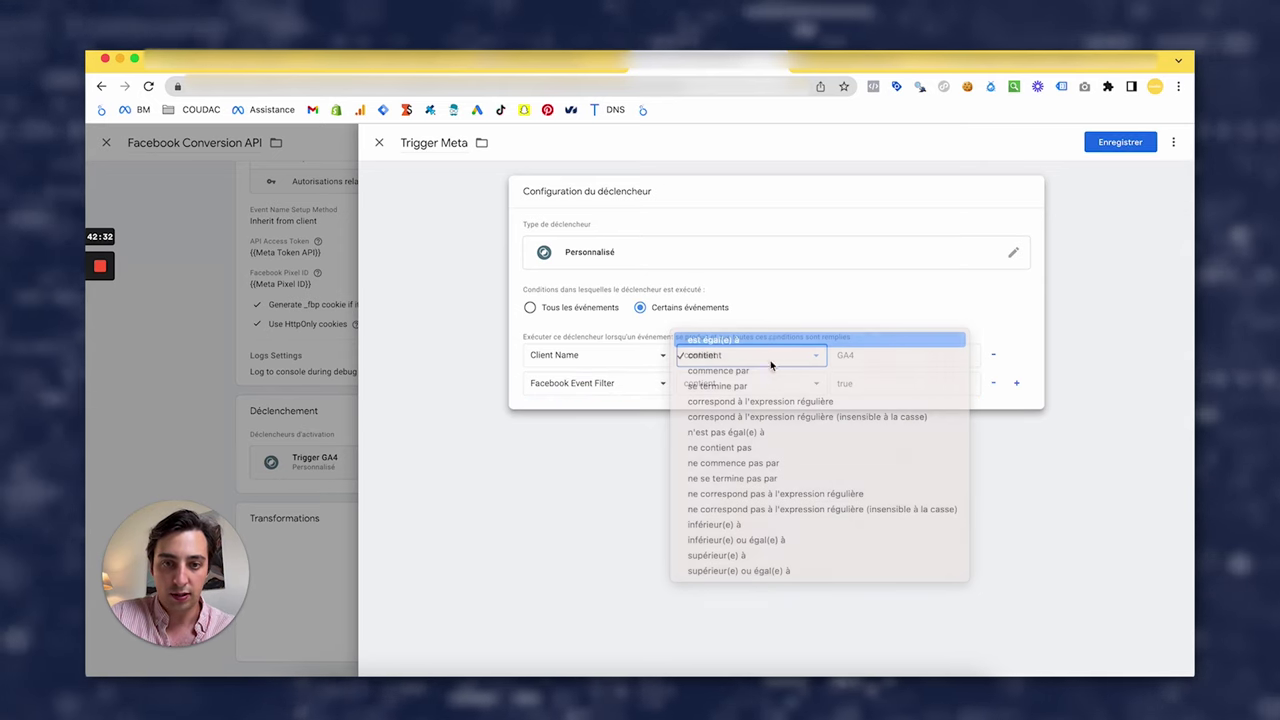
click(744, 381)
click(733, 369)
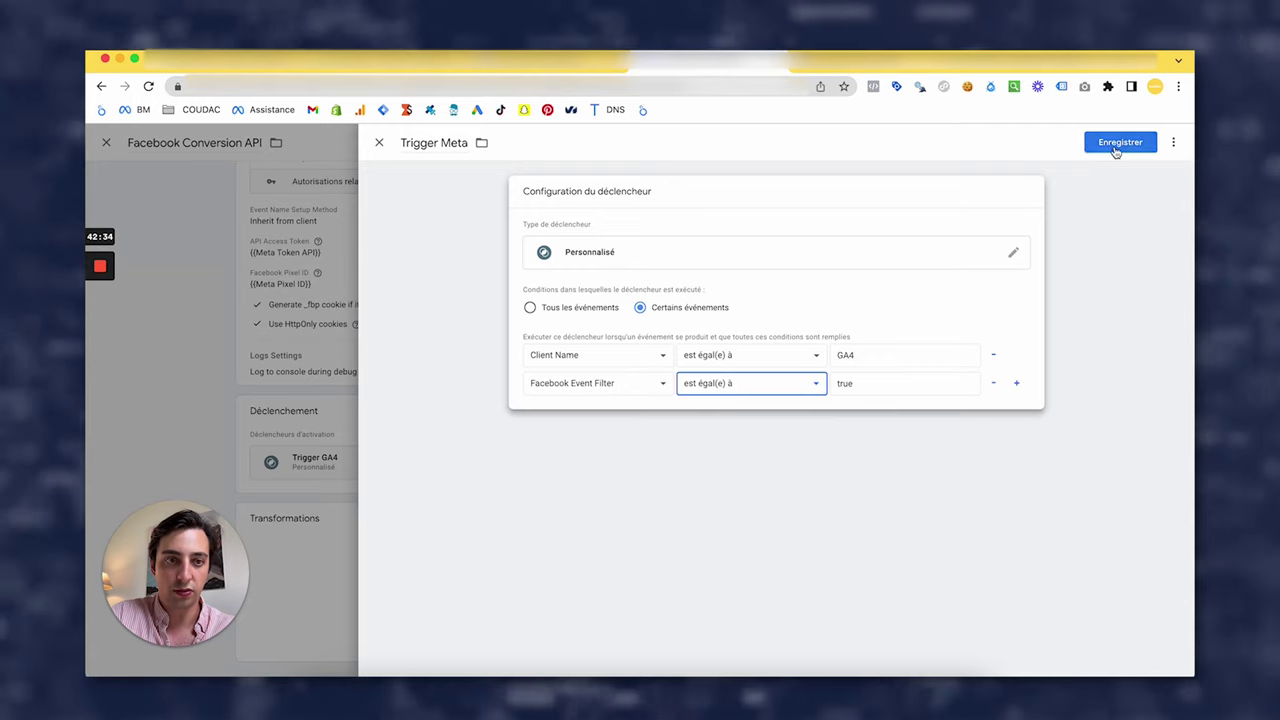
click(1111, 143)
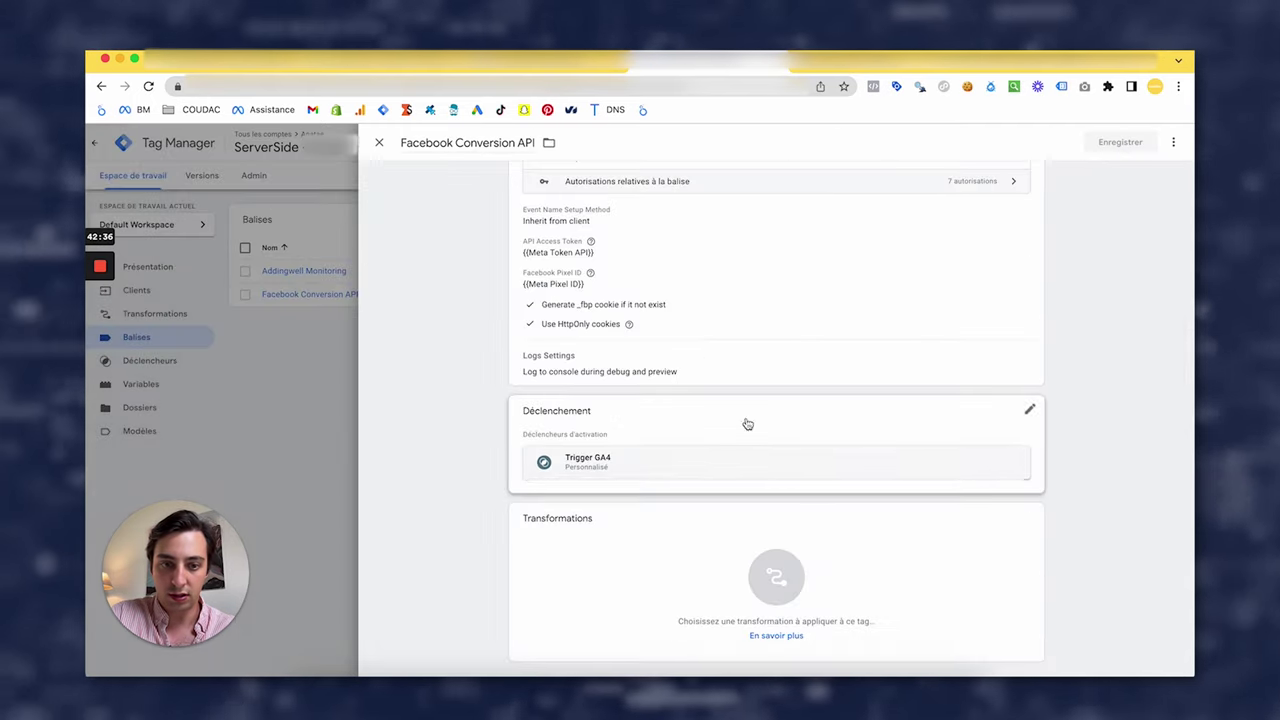
- Replace the GA4 trigger on the Facebook Conversion API tag with Trigger Meta and save the tag
click(1011, 467)
click(774, 474)
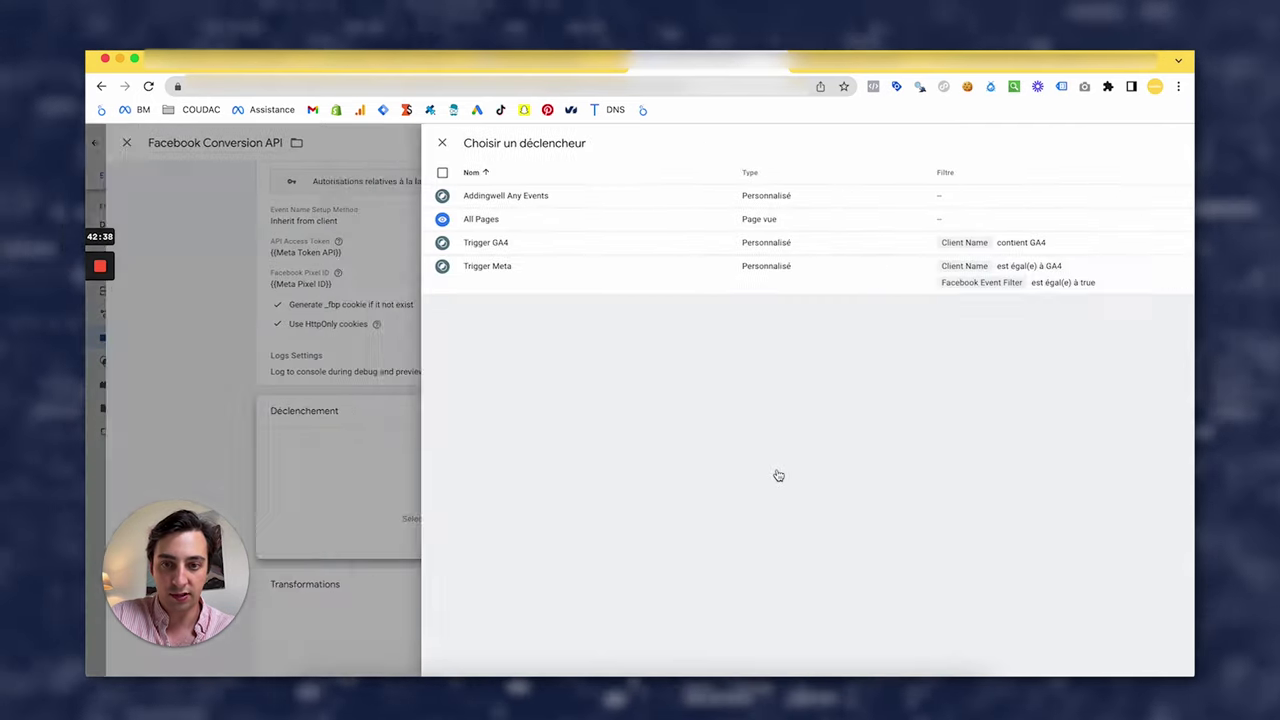
click(571, 269)
click(1098, 146)
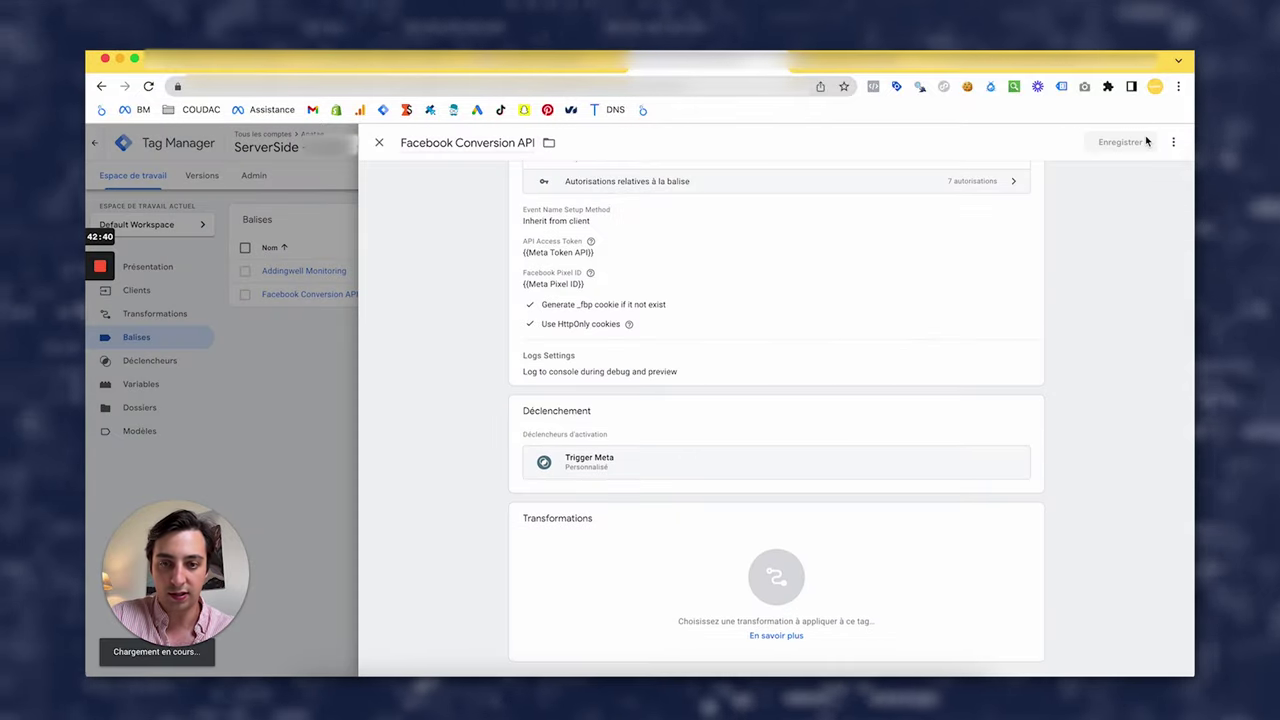
key(super+bracketleft)
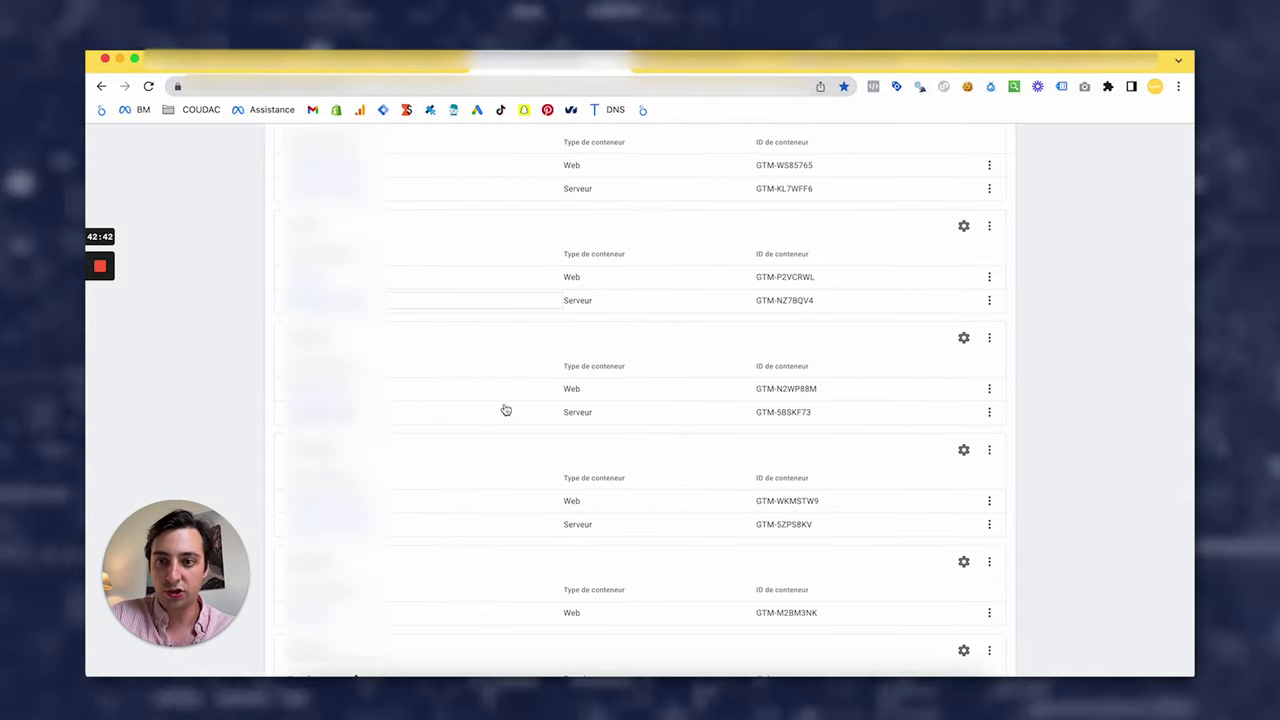
key(super+bracketleft)
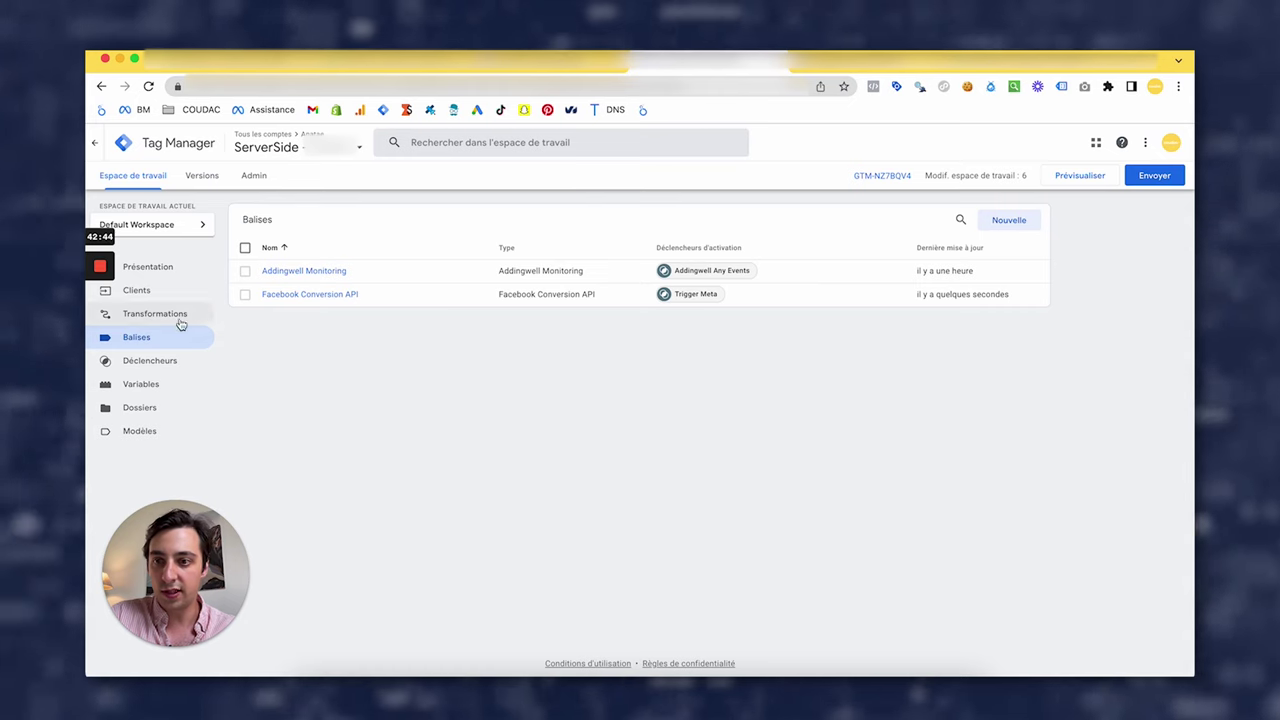
key(super+bracketleft)
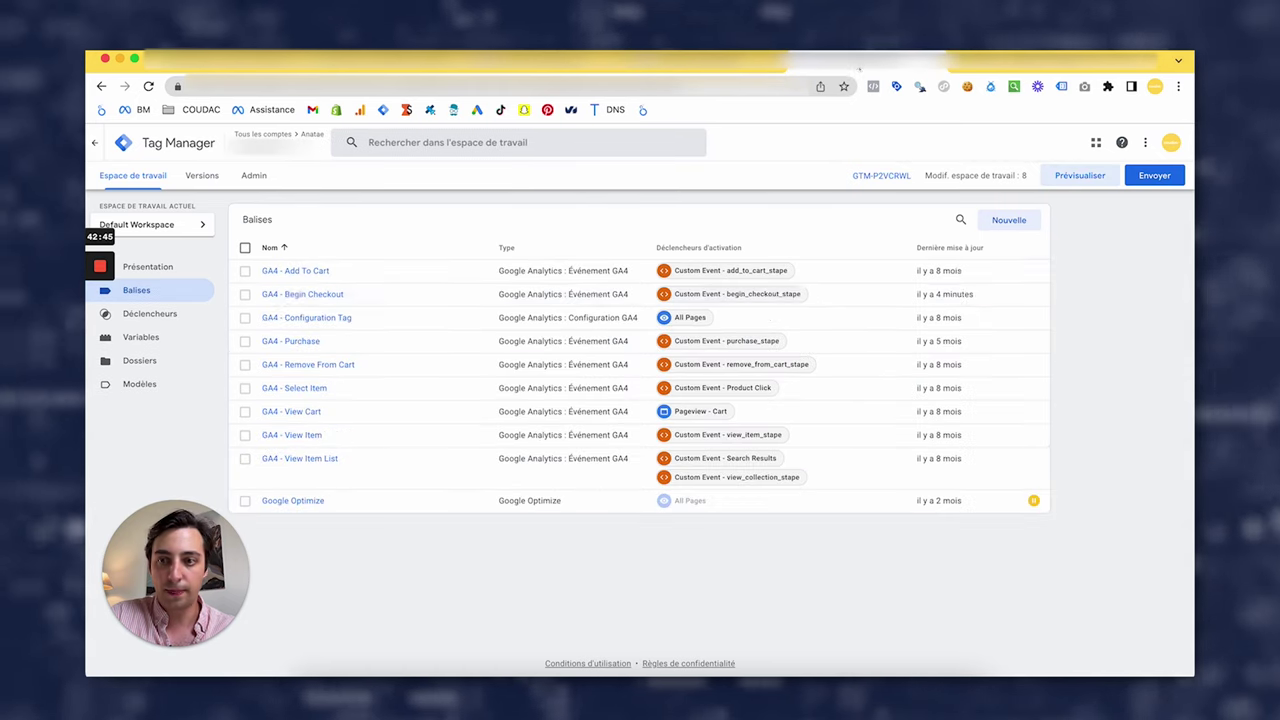
click(310, 318)
click(685, 290)
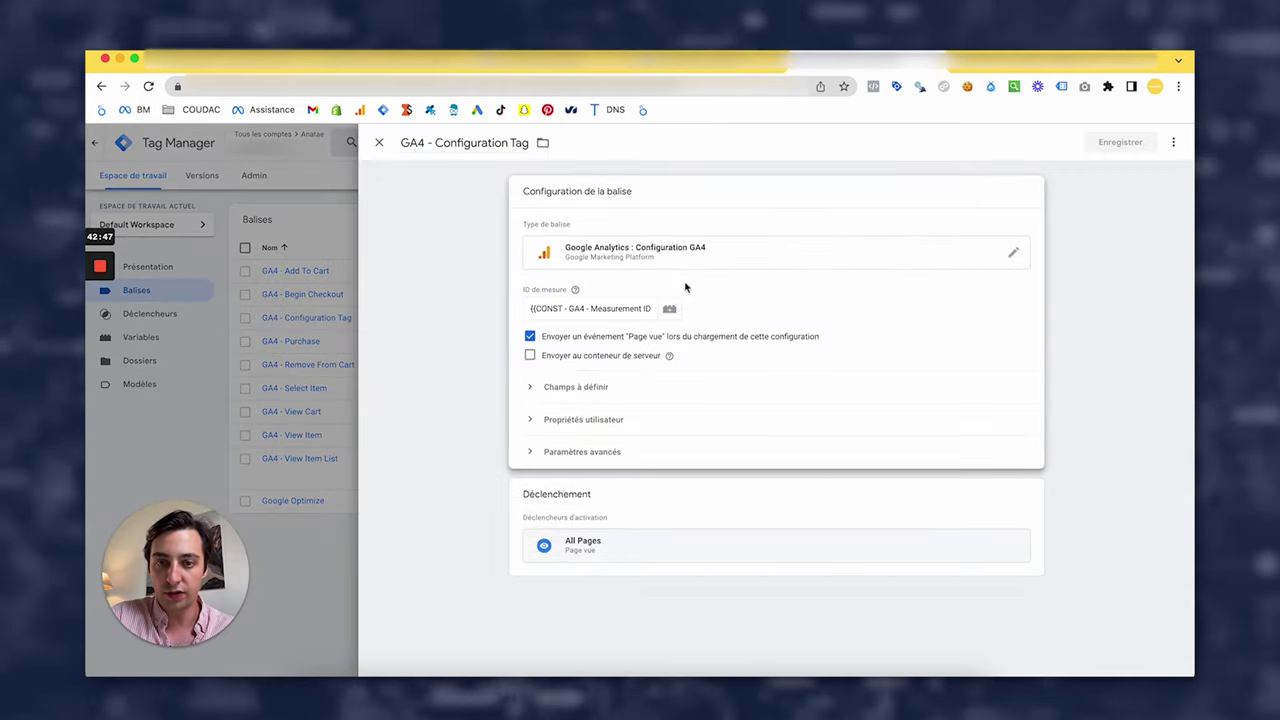
click(530, 356)
click(567, 395)
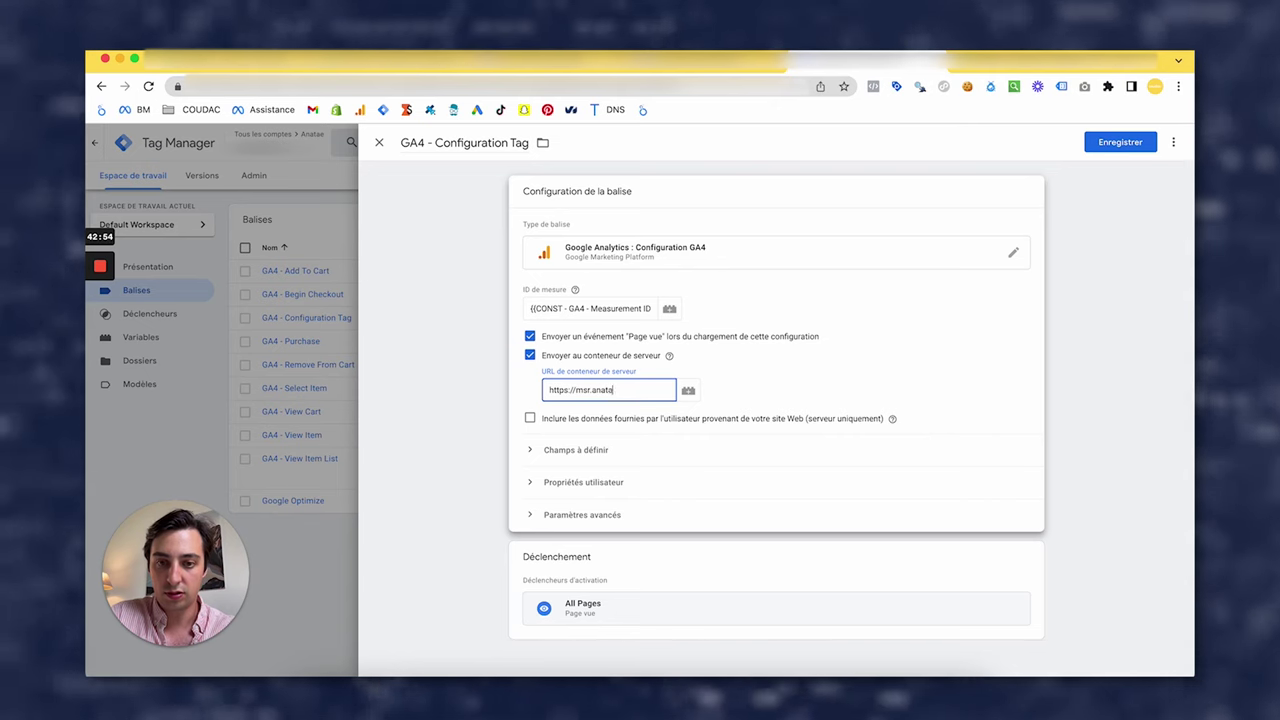
click(1123, 143)
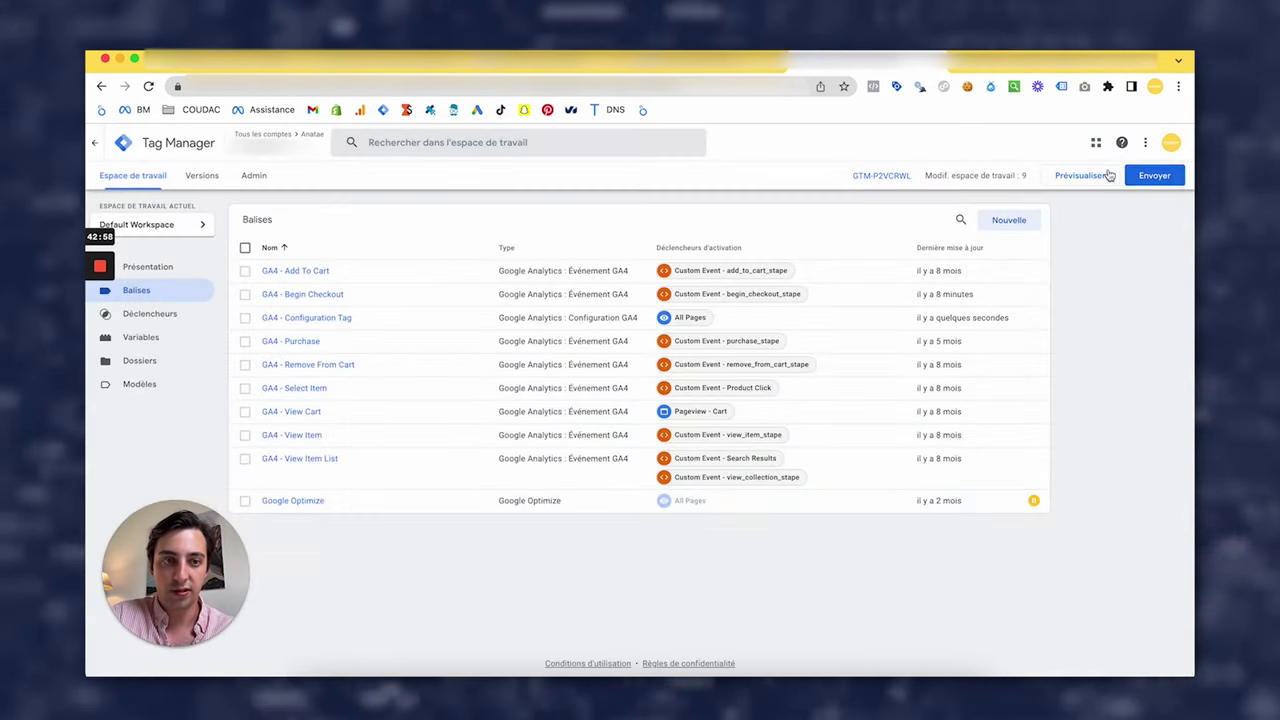
- Start preview mode for the web container
click(712, 66)
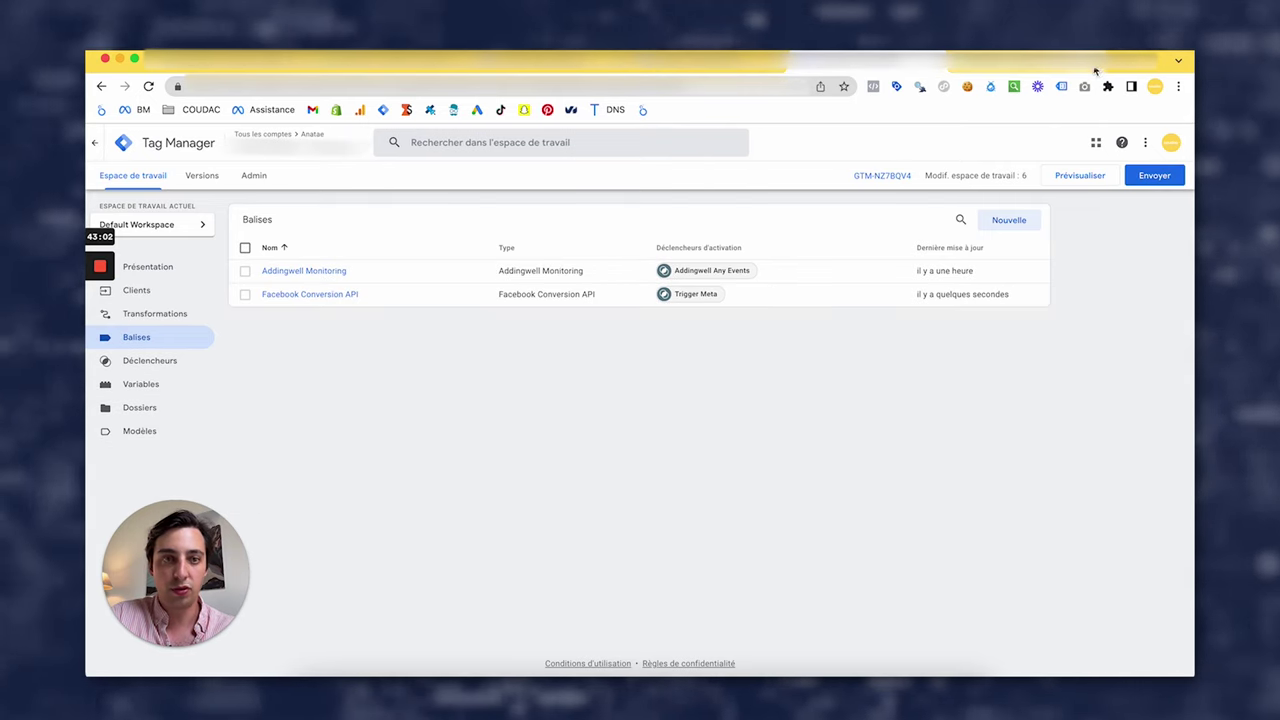
click(712, 62)
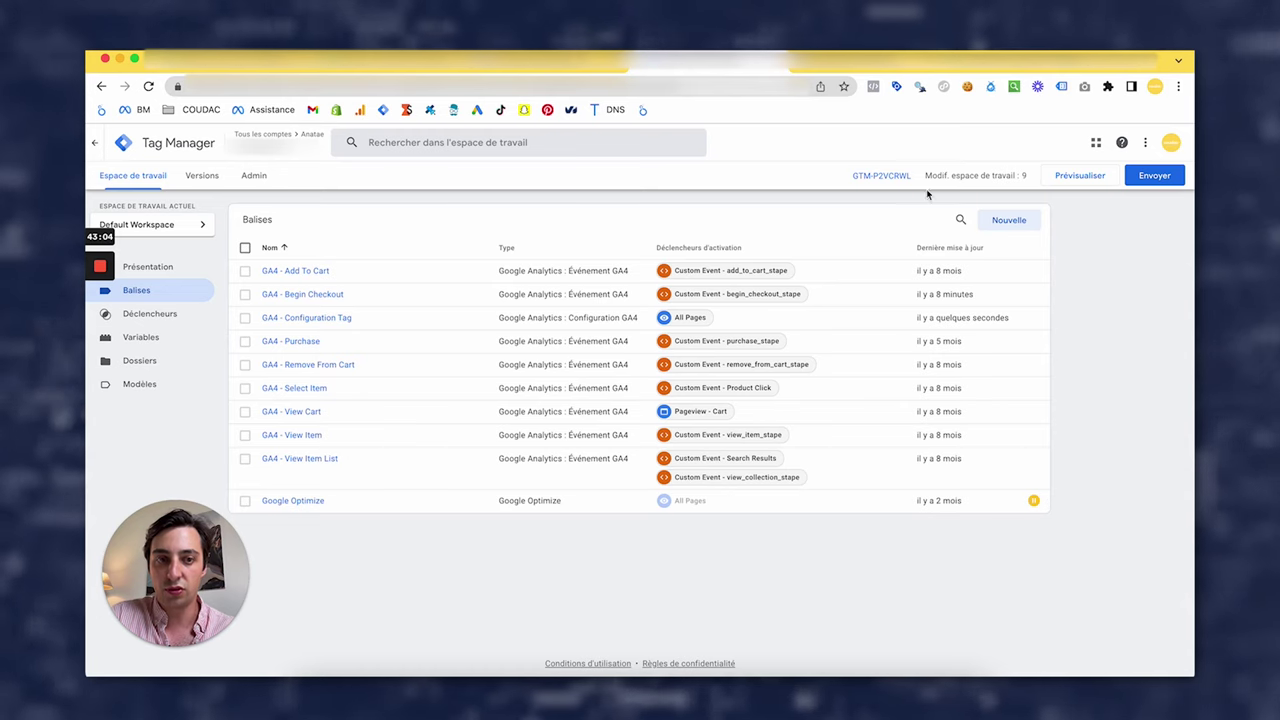
click(1080, 176)
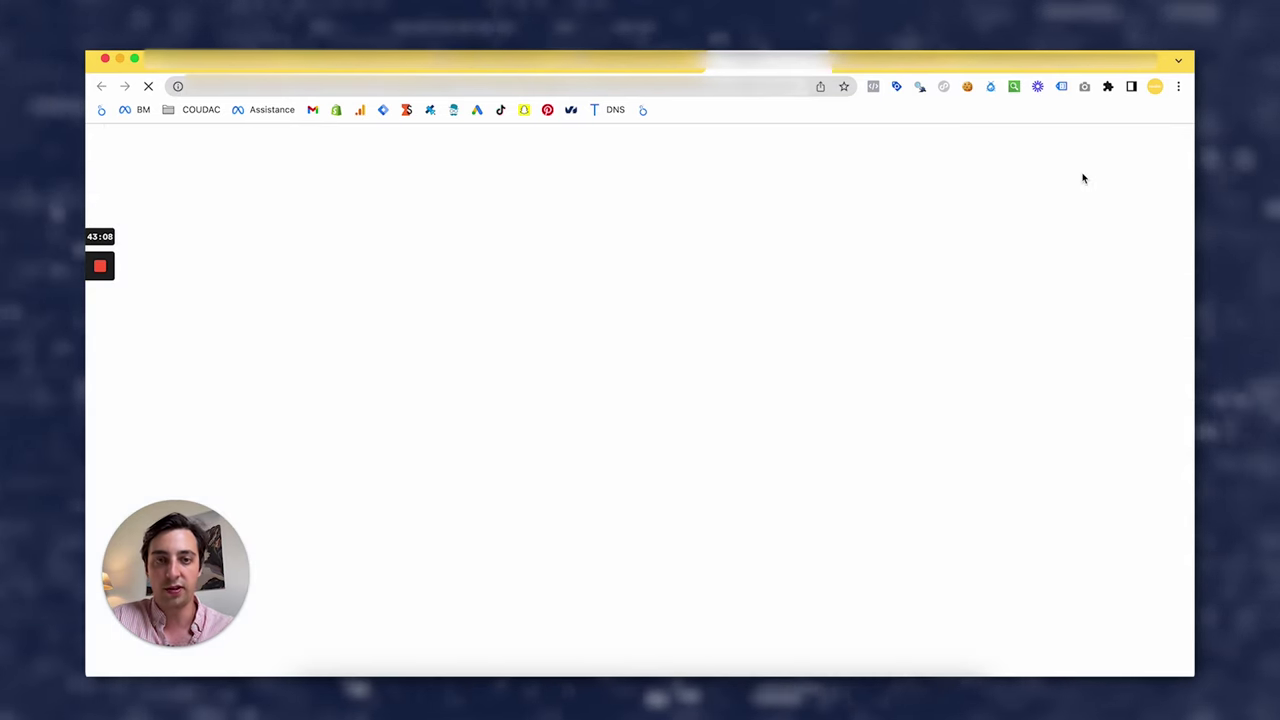
- Try to preview the server container and open its container settings for the server container URL
click(632, 520)
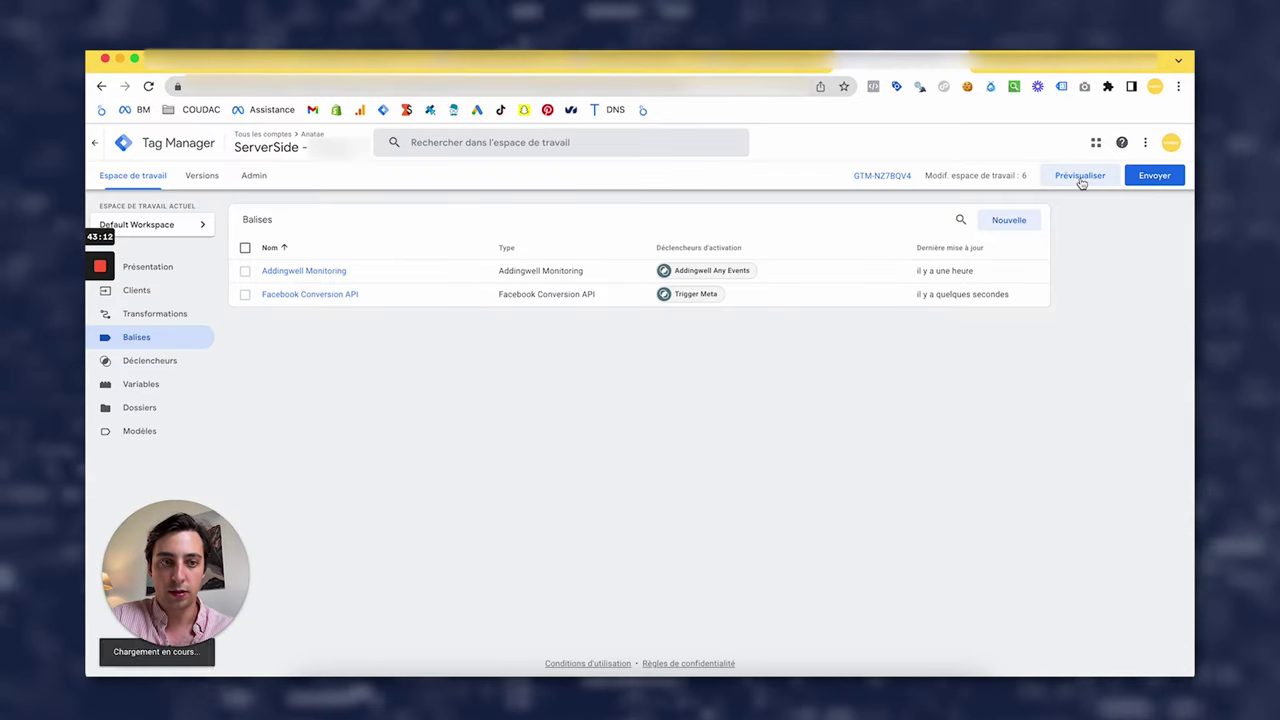
click(1080, 176)
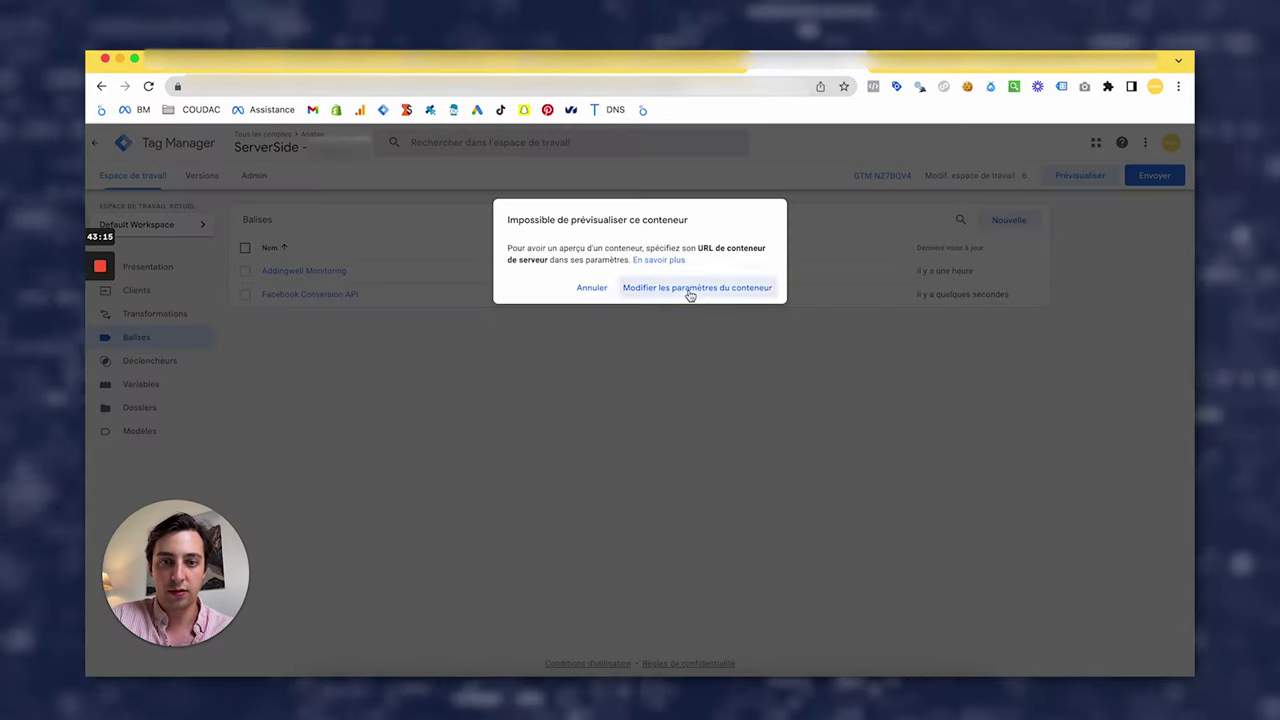
click(689, 291)
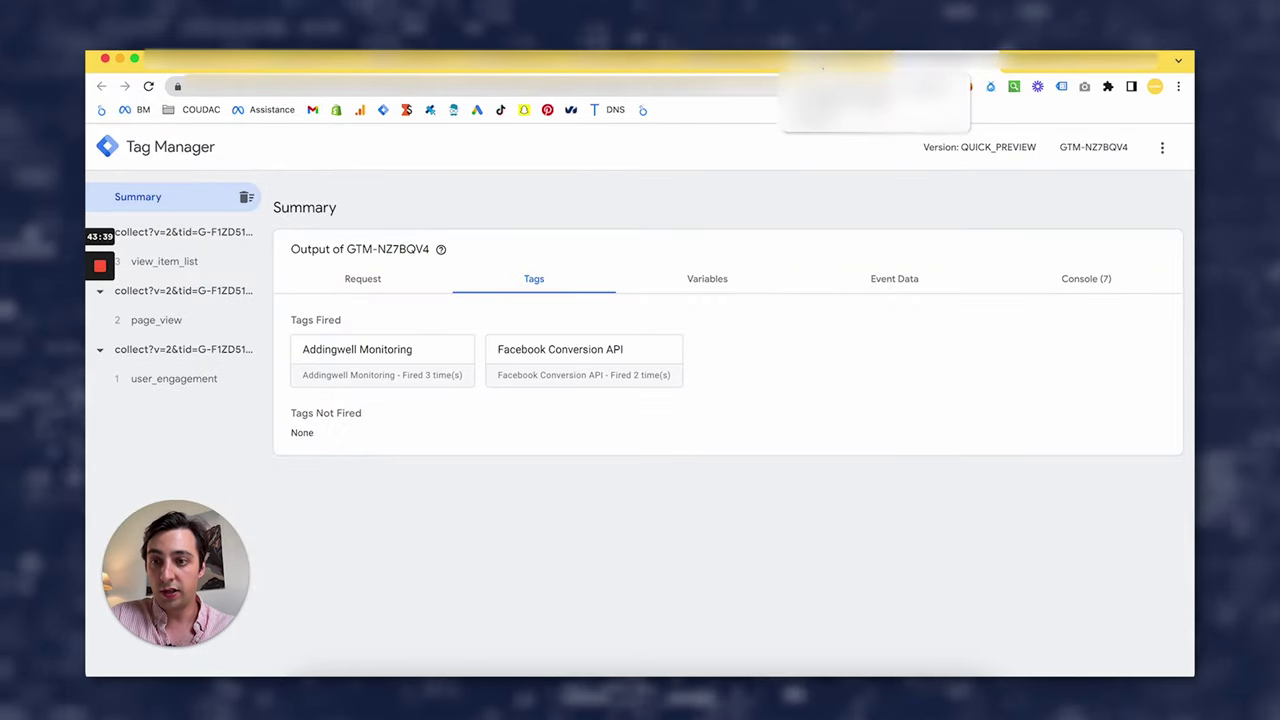
- Examine the tags fired for the view_item_list and add_to_cart events, including the Facebook Conversion API tag's details for add_to_cart
click(200, 264)
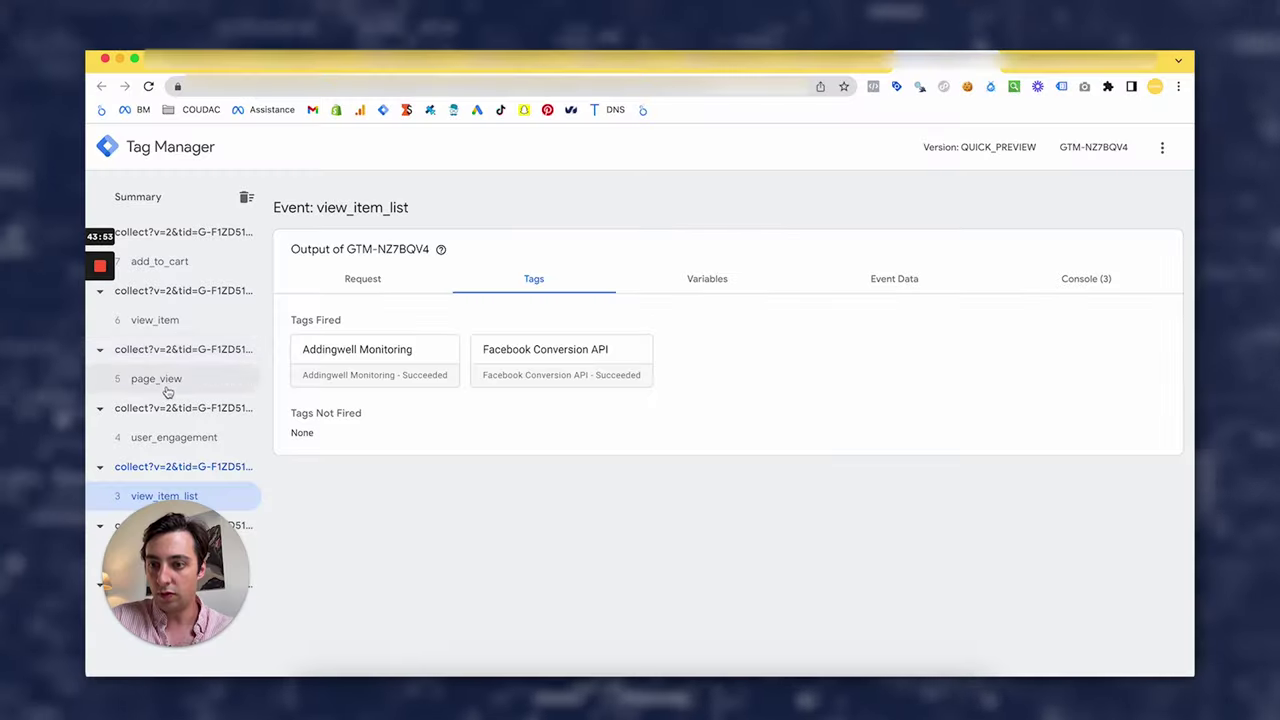
click(190, 263)
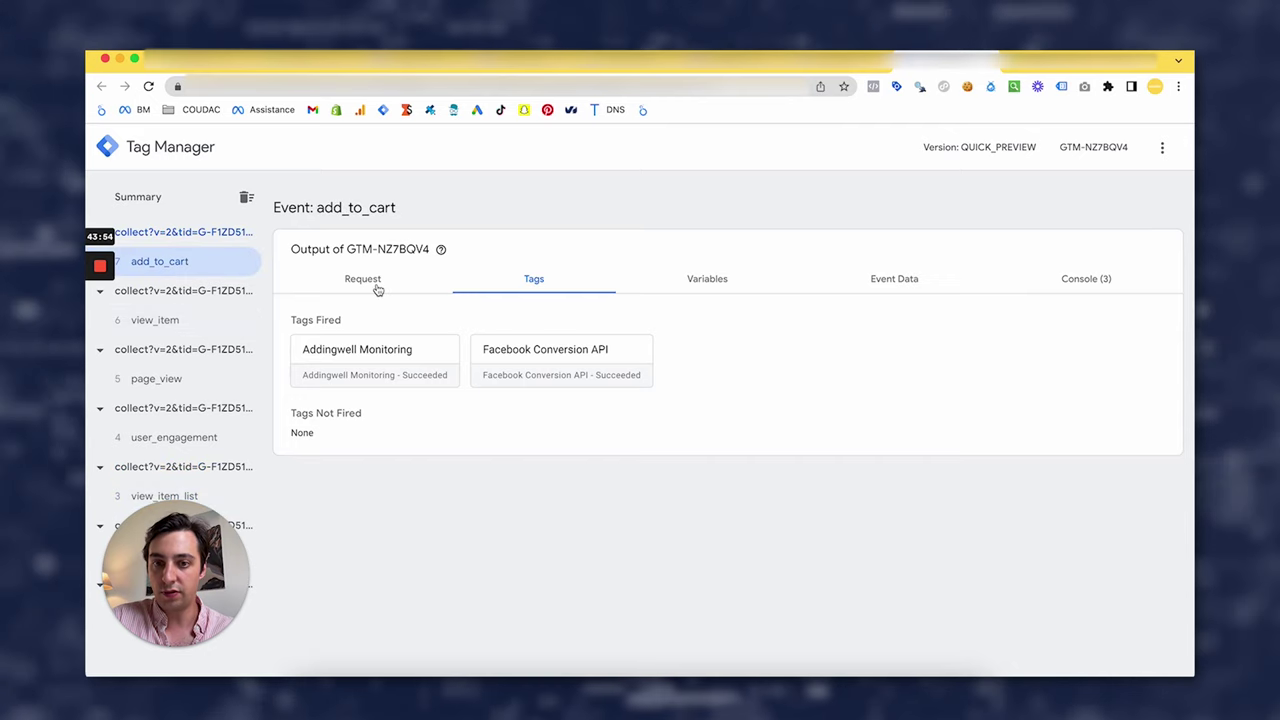
click(613, 363)
key(Escape)
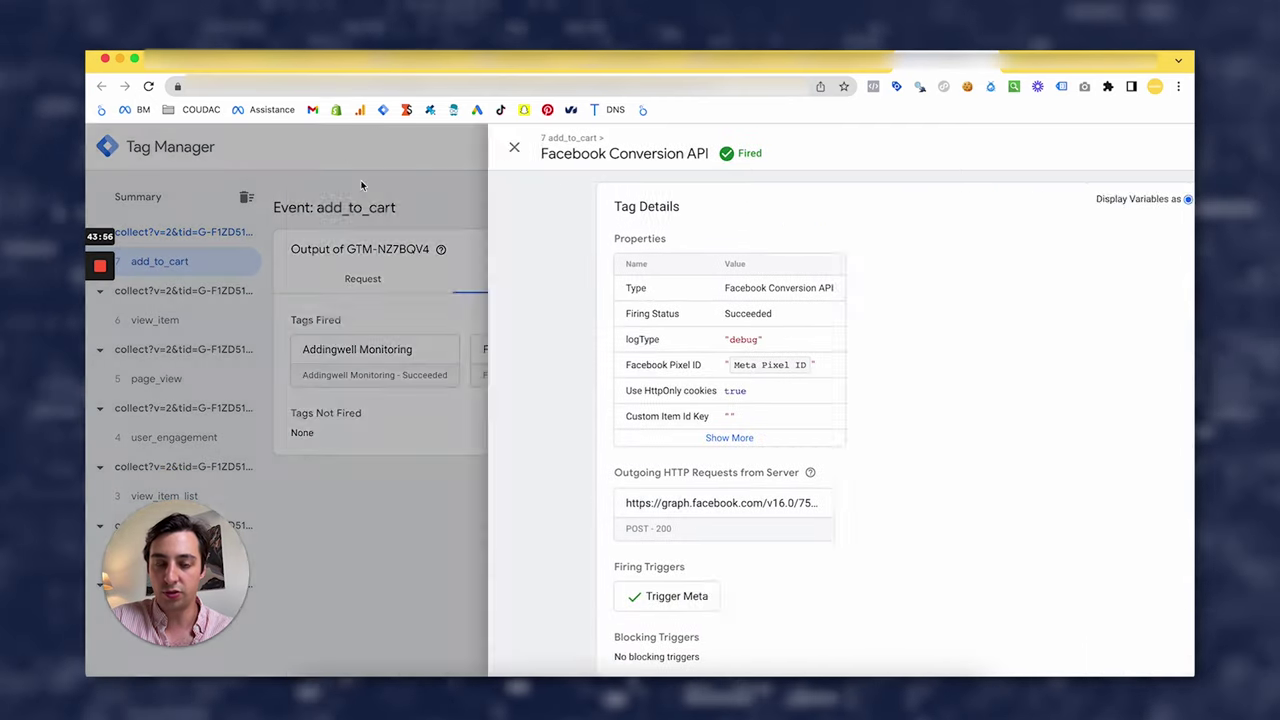